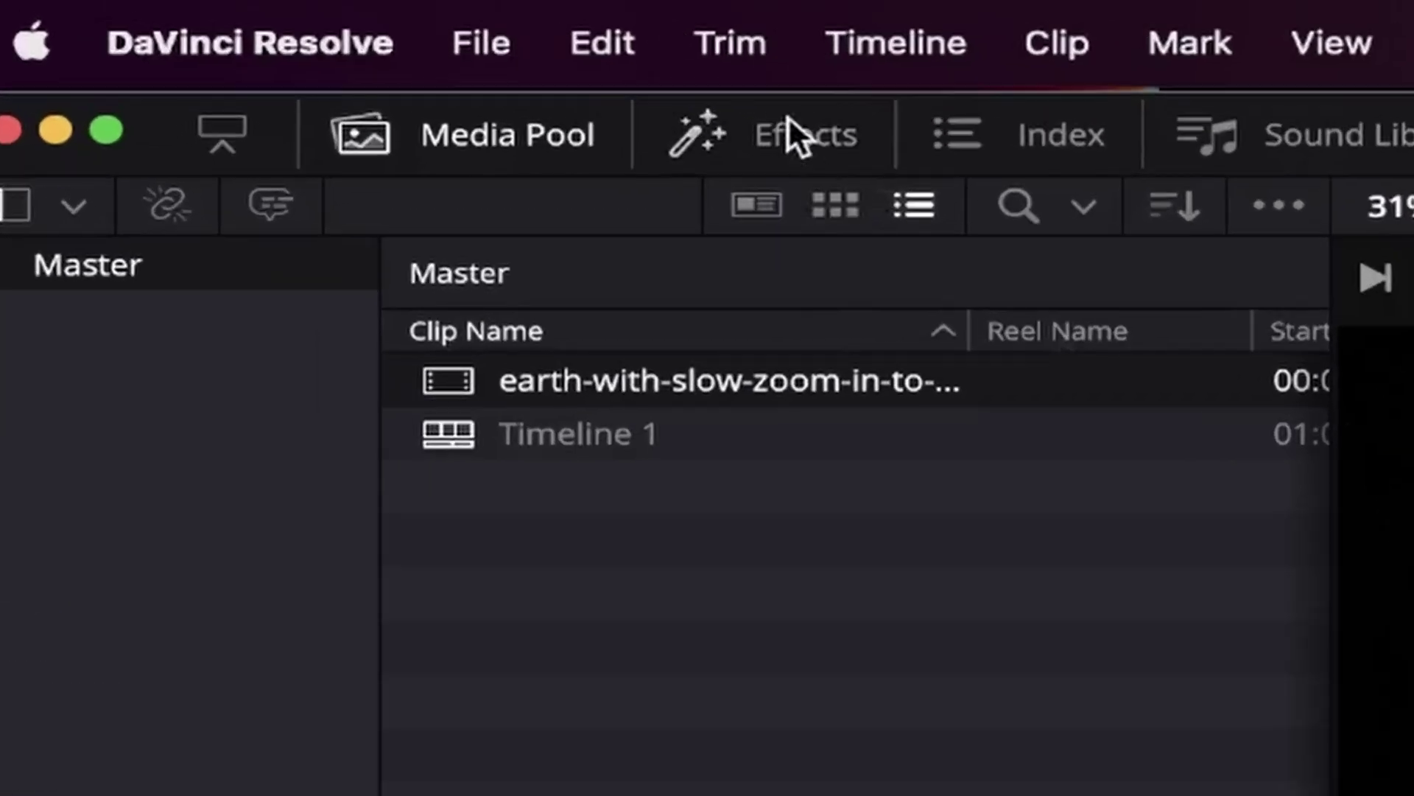
- Add a Text+ title on the Video 5 track above the Earth clip and position it to start at 01:00:02:00
left_click(788, 116)
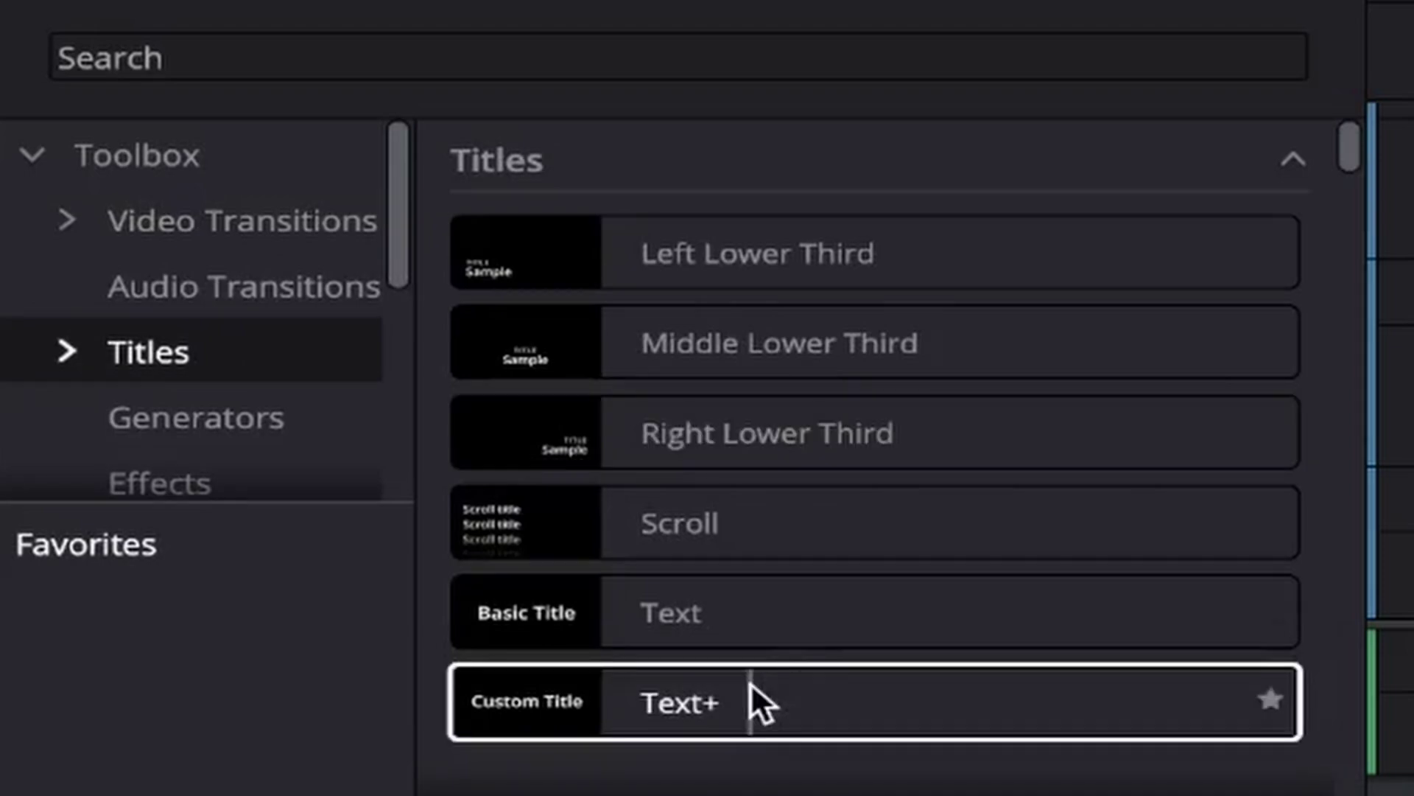
left_click_drag(750, 685, 677, 608)
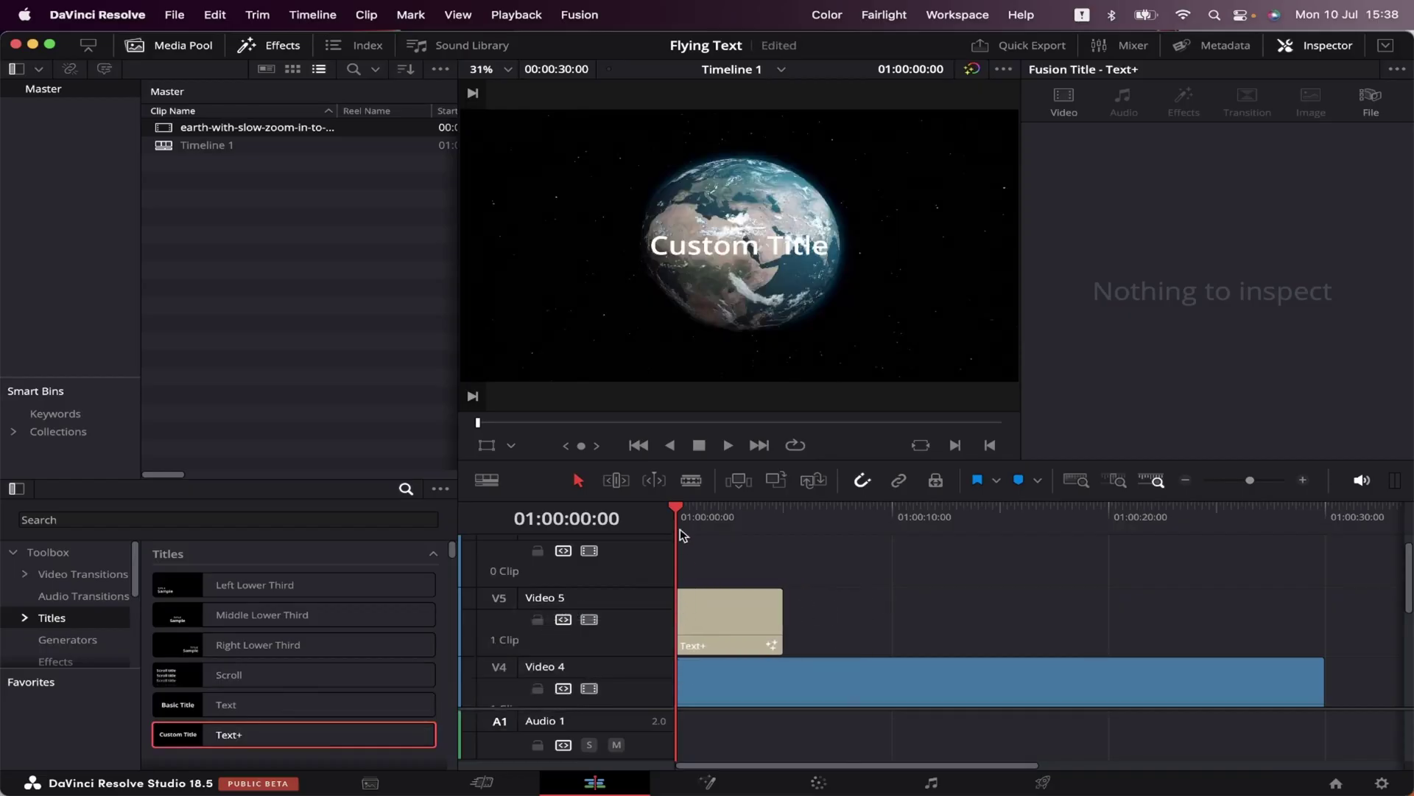
left_click_drag(690, 520, 720, 521)
left_click_drag(702, 617, 745, 621)
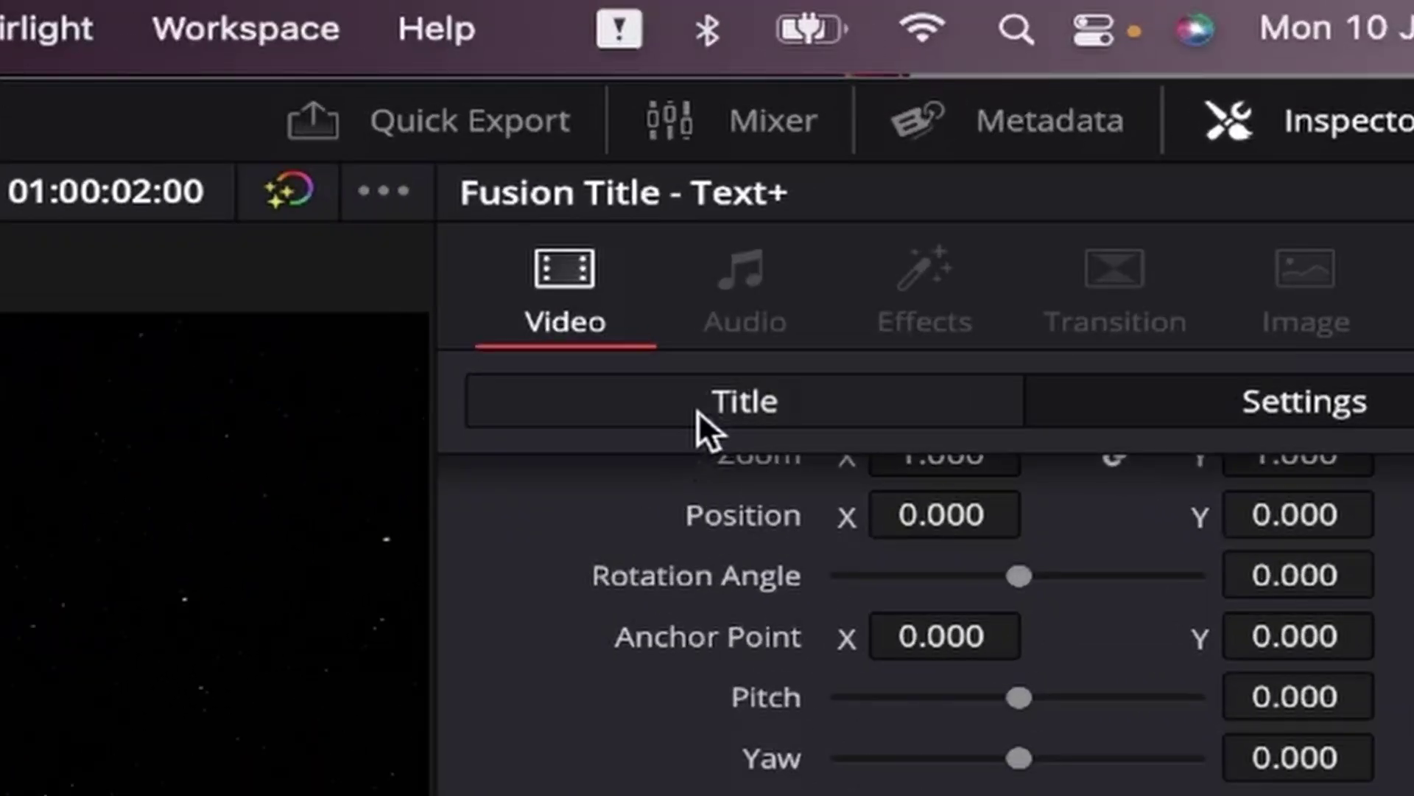
- Change the title's text to "United States"
left_click(1109, 145)
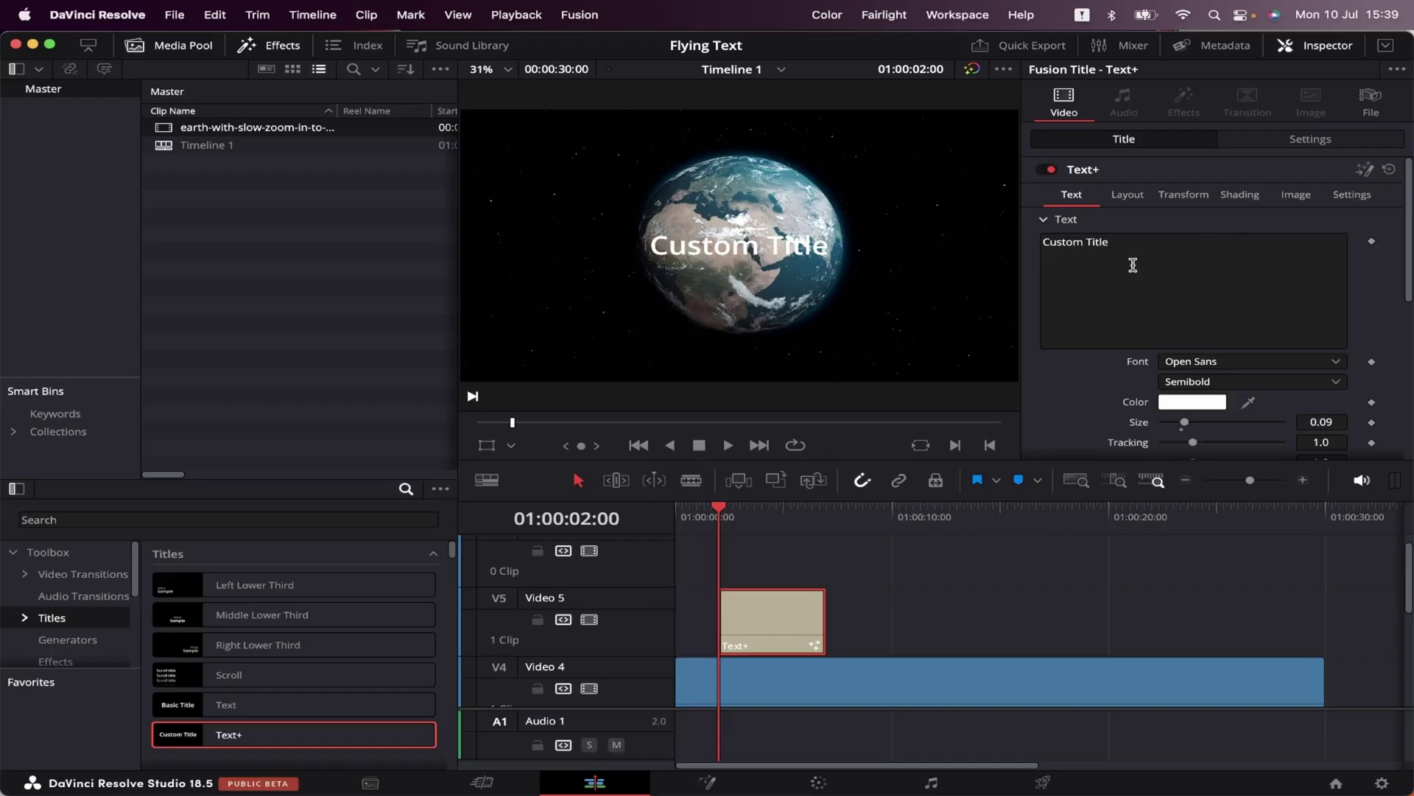
left_click(1133, 266)
key("super+a")
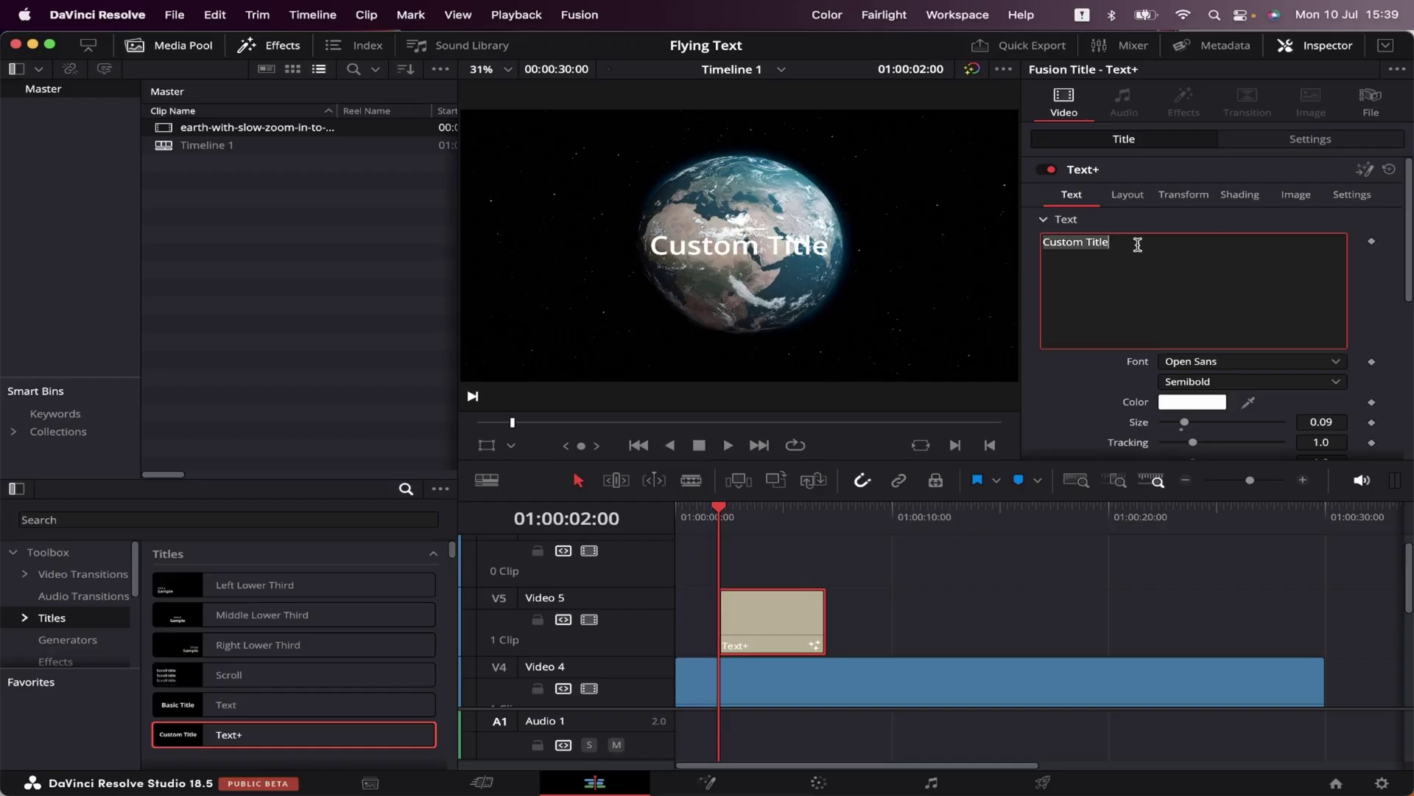
type("United States")
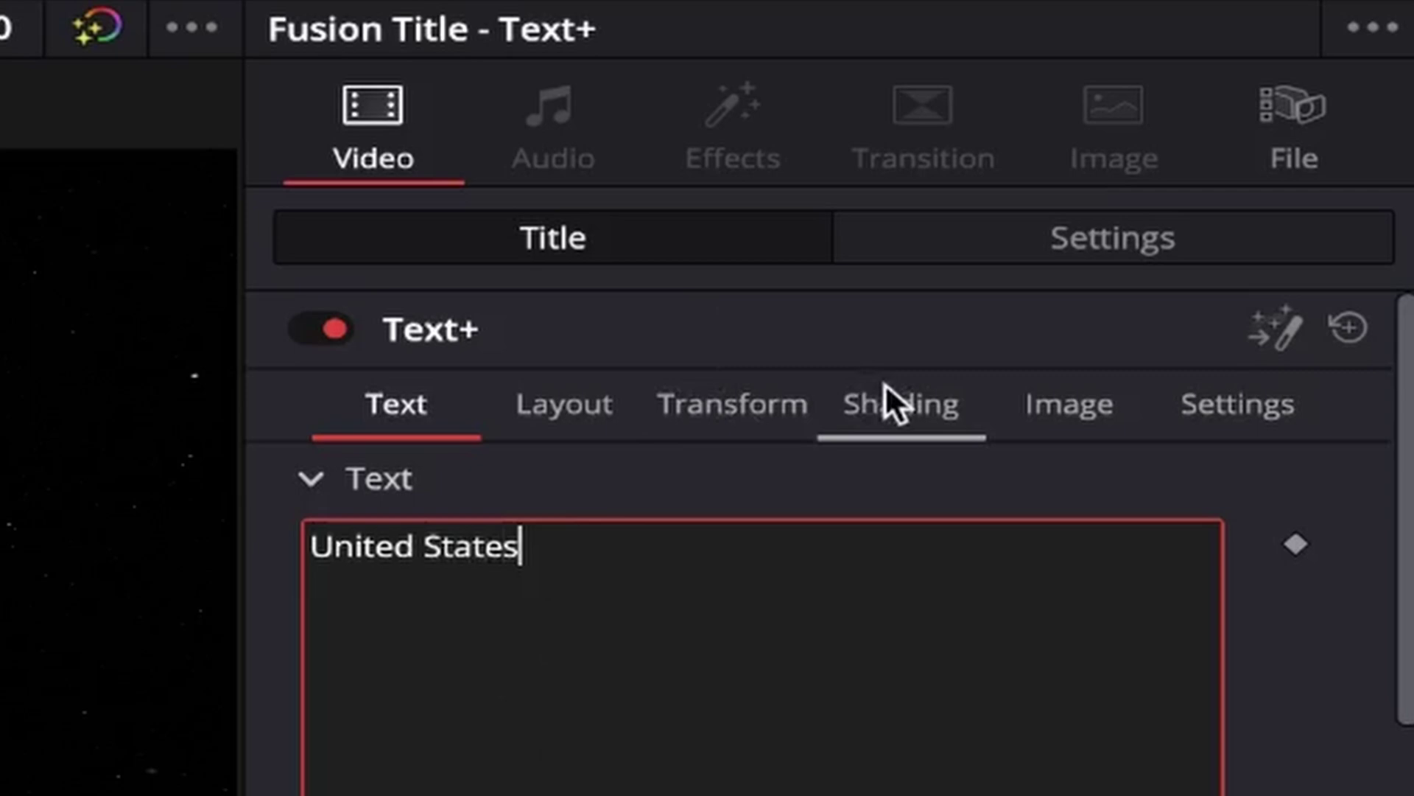
- Enable the title's Red Outline shading element and set its colour to black
left_click(1065, 298)
left_click(792, 542)
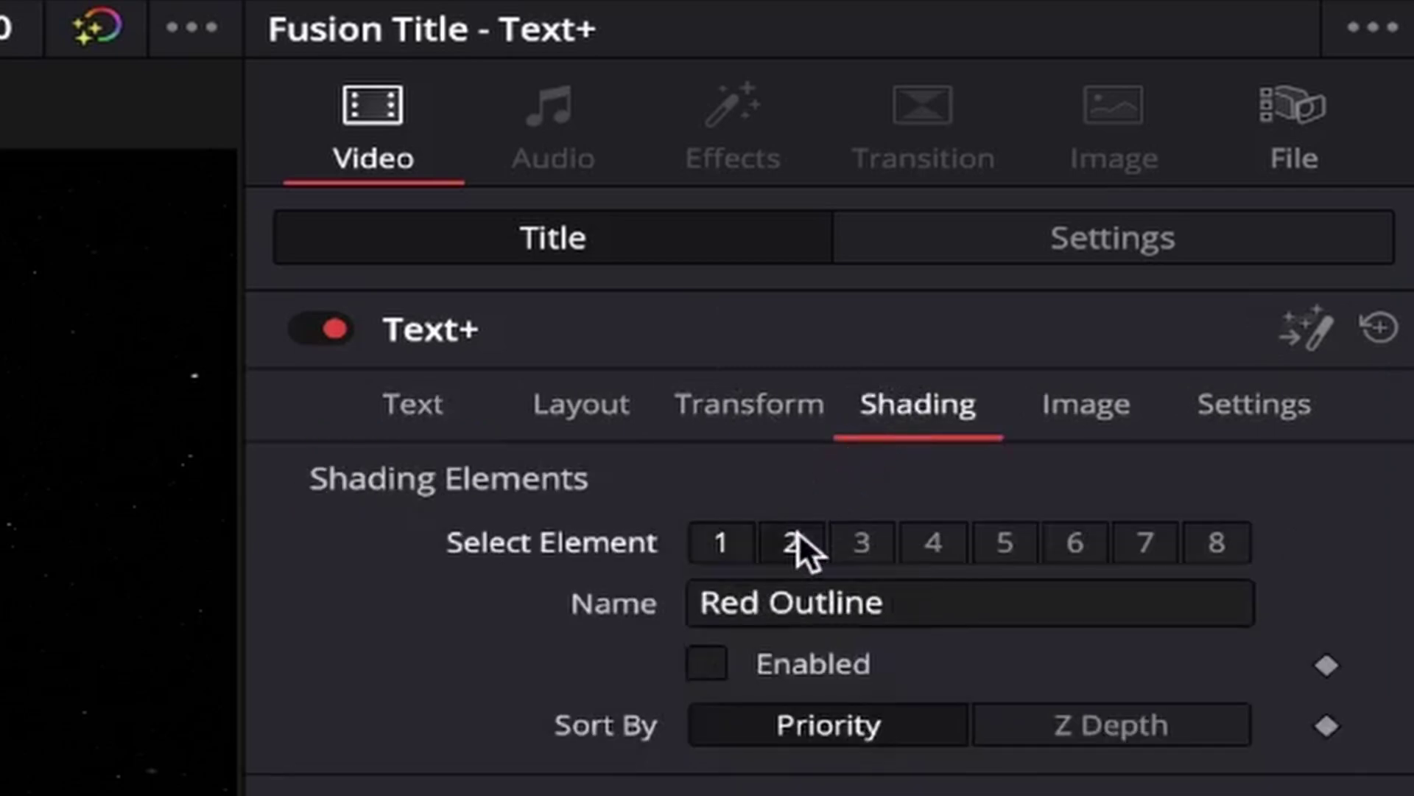
left_click(709, 663)
scroll(714, 657, "down", 5)
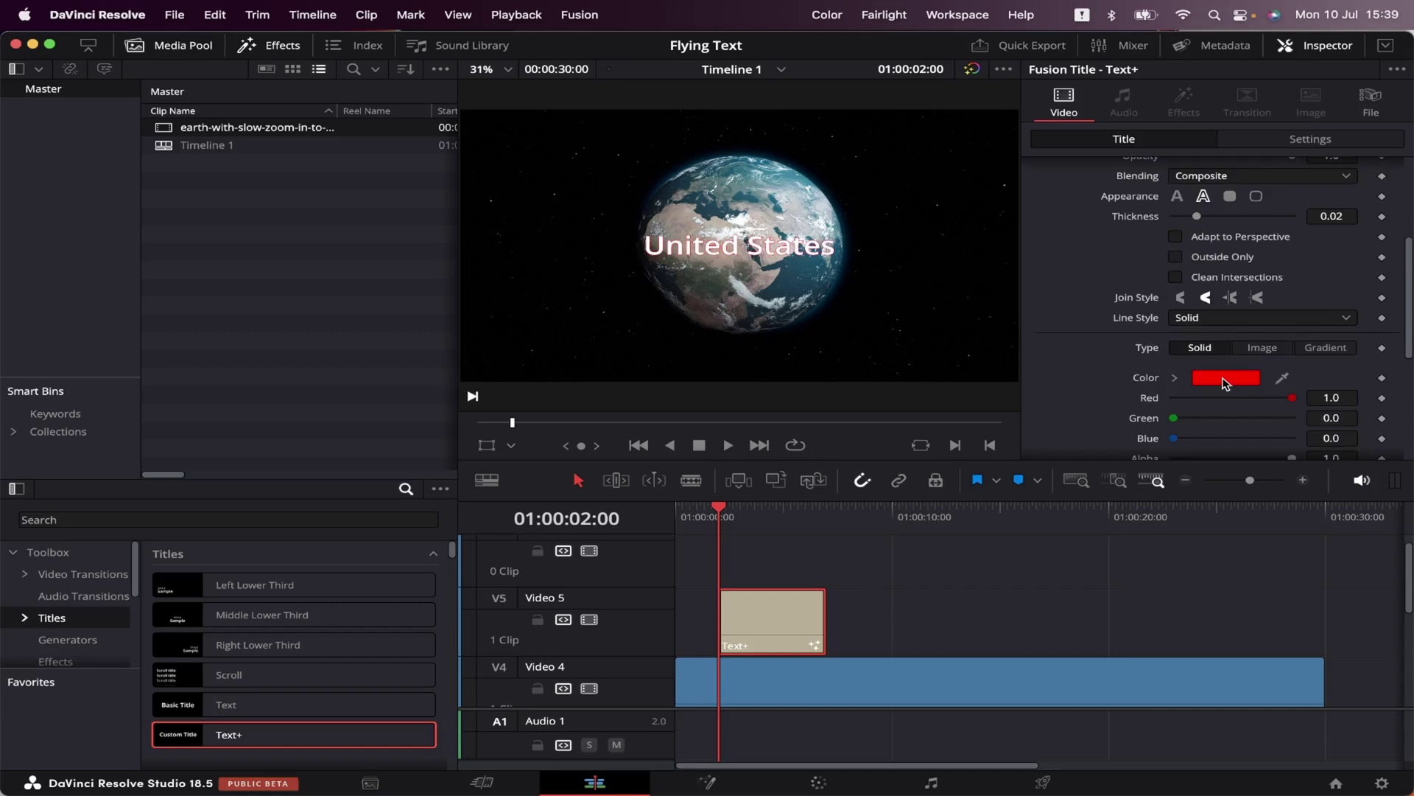
left_click(1223, 379)
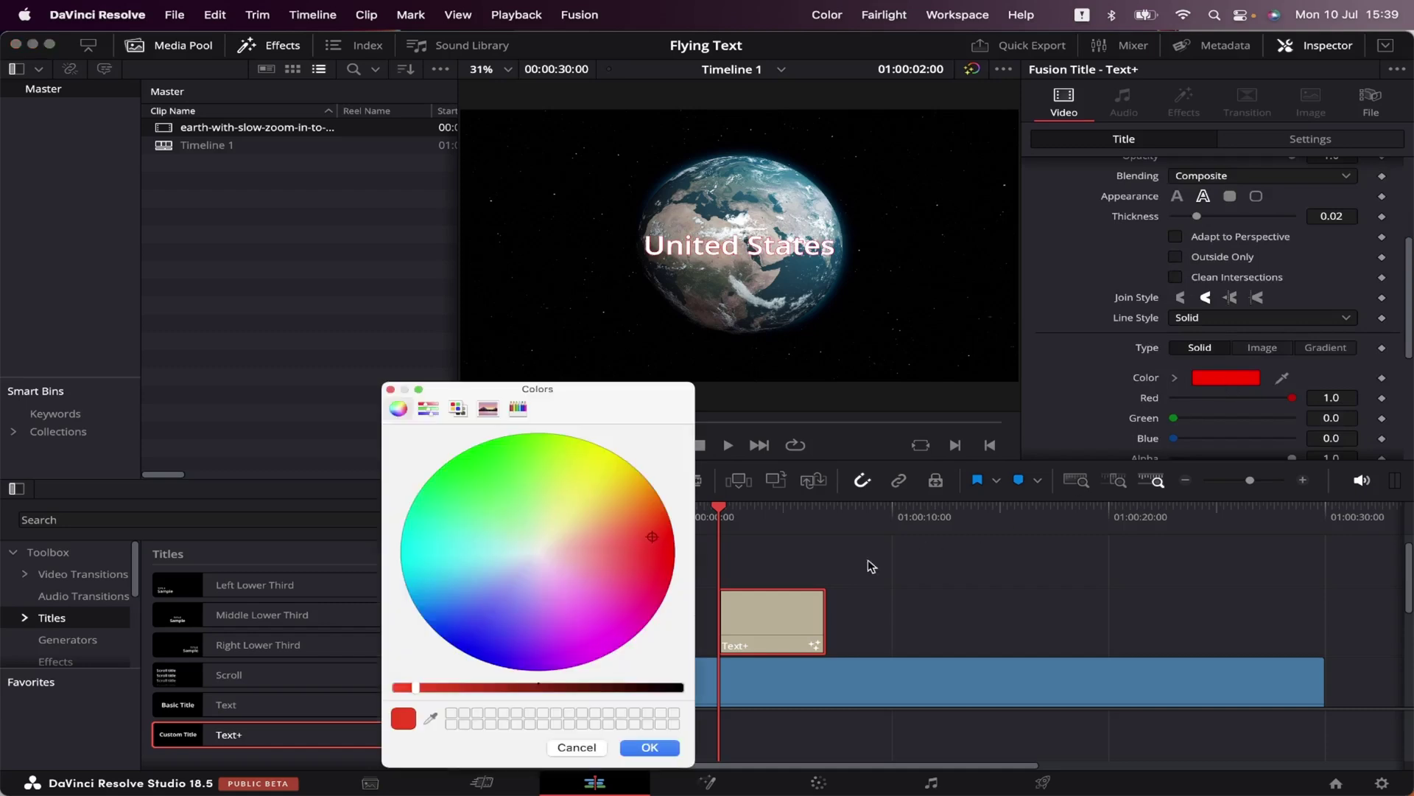
left_click_drag(529, 693, 936, 680)
key("Return")
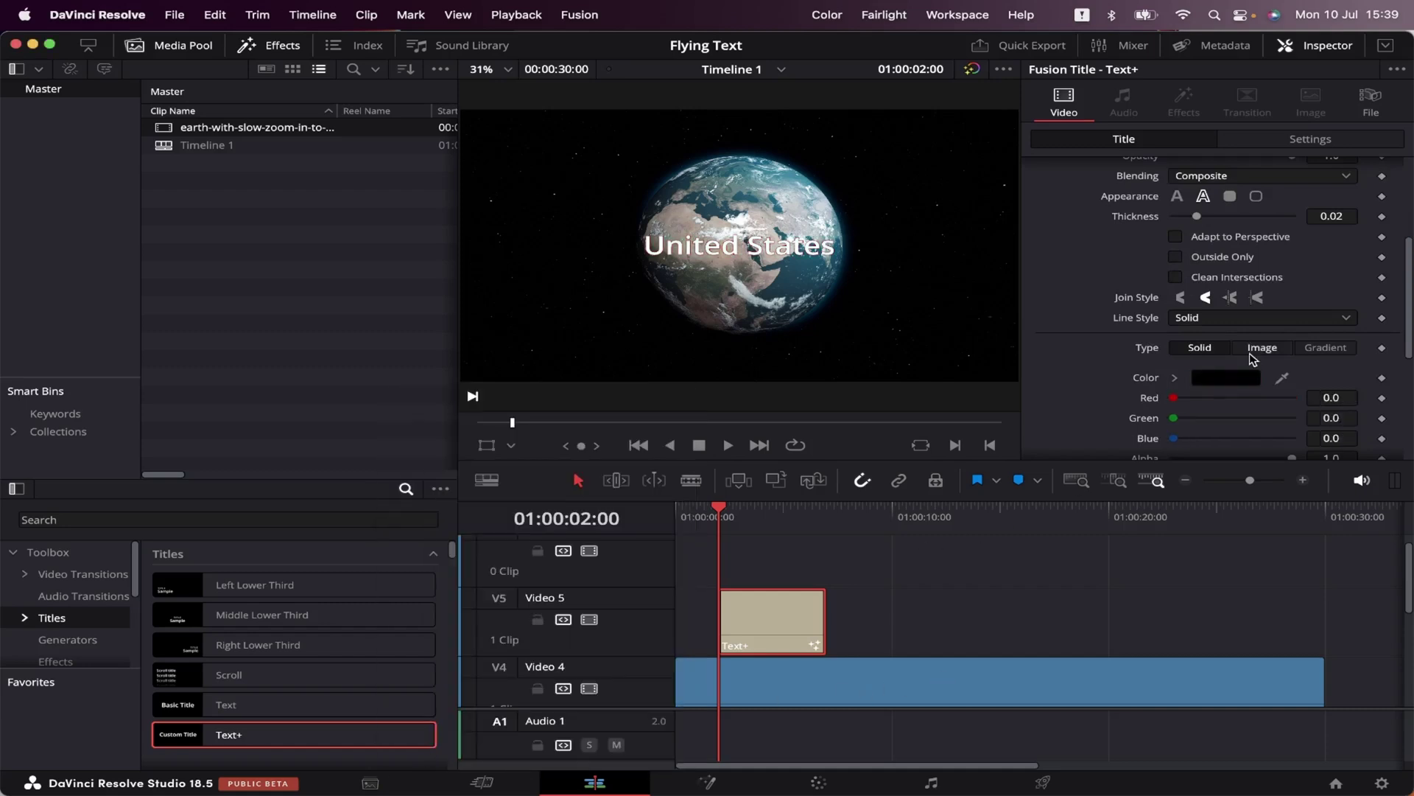
scroll(1253, 359, "up", 5)
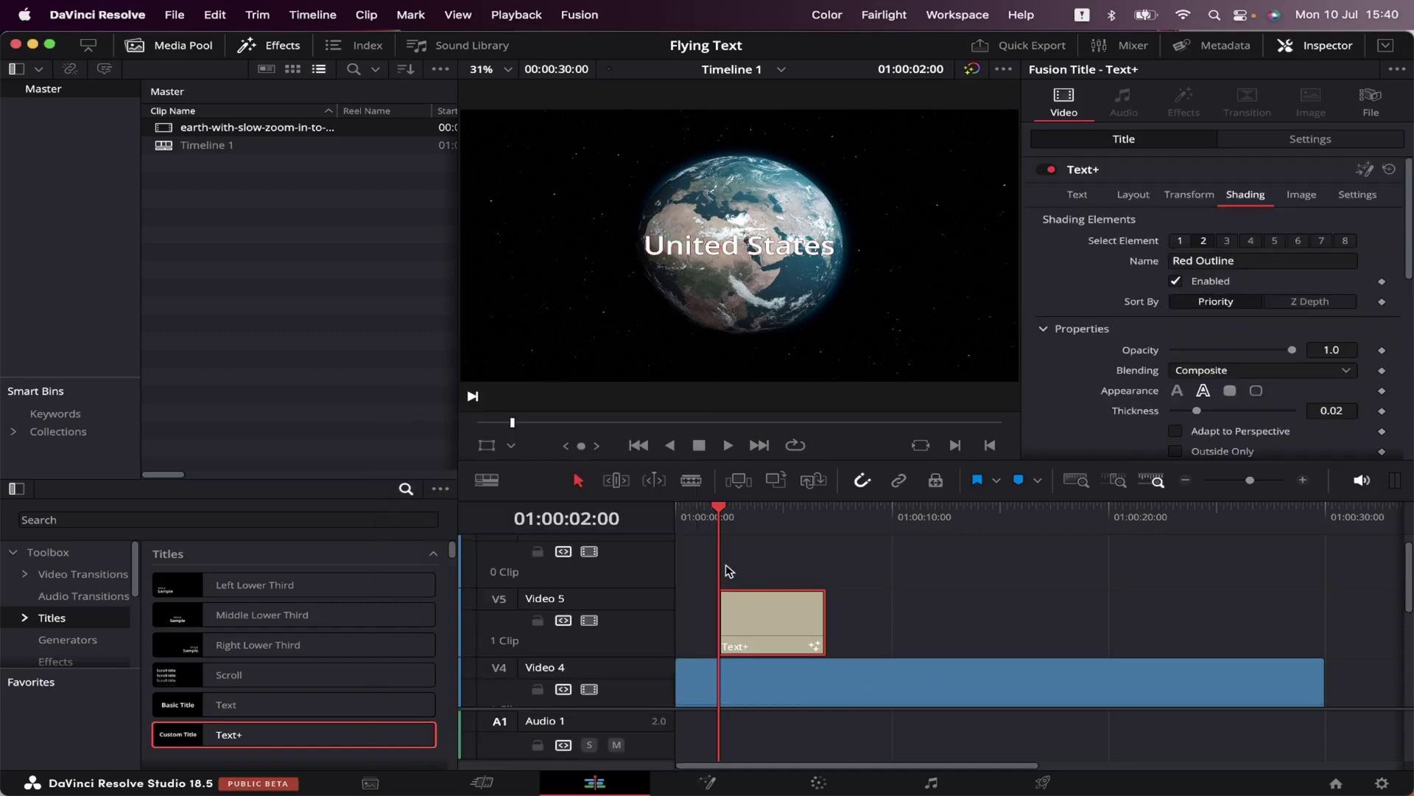
- Keyframe the title's layout Center at 01:00:02:00 and 01:00:02:15, increasing Center Y at the first keyframe so the text starts off-screen
left_click(727, 540)
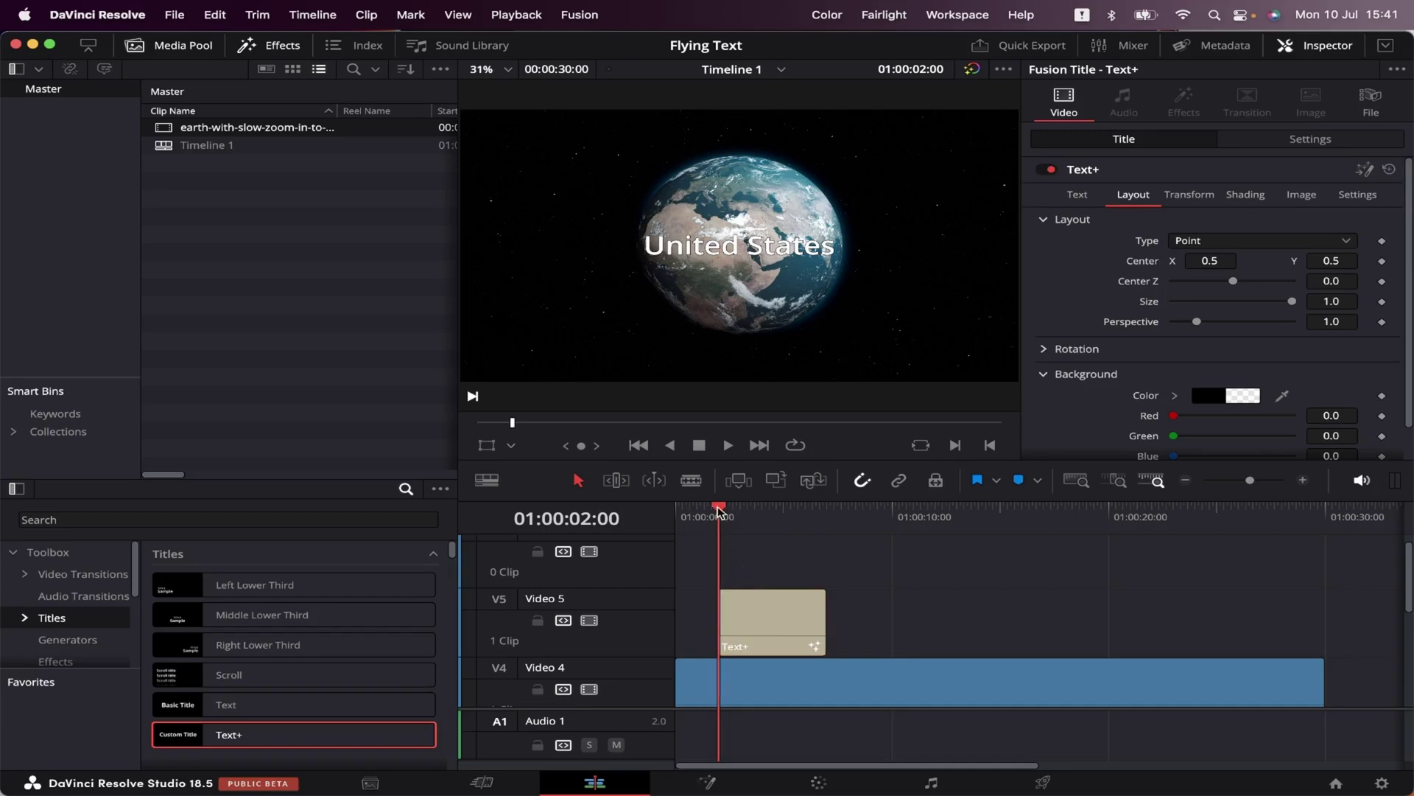
left_click(743, 609)
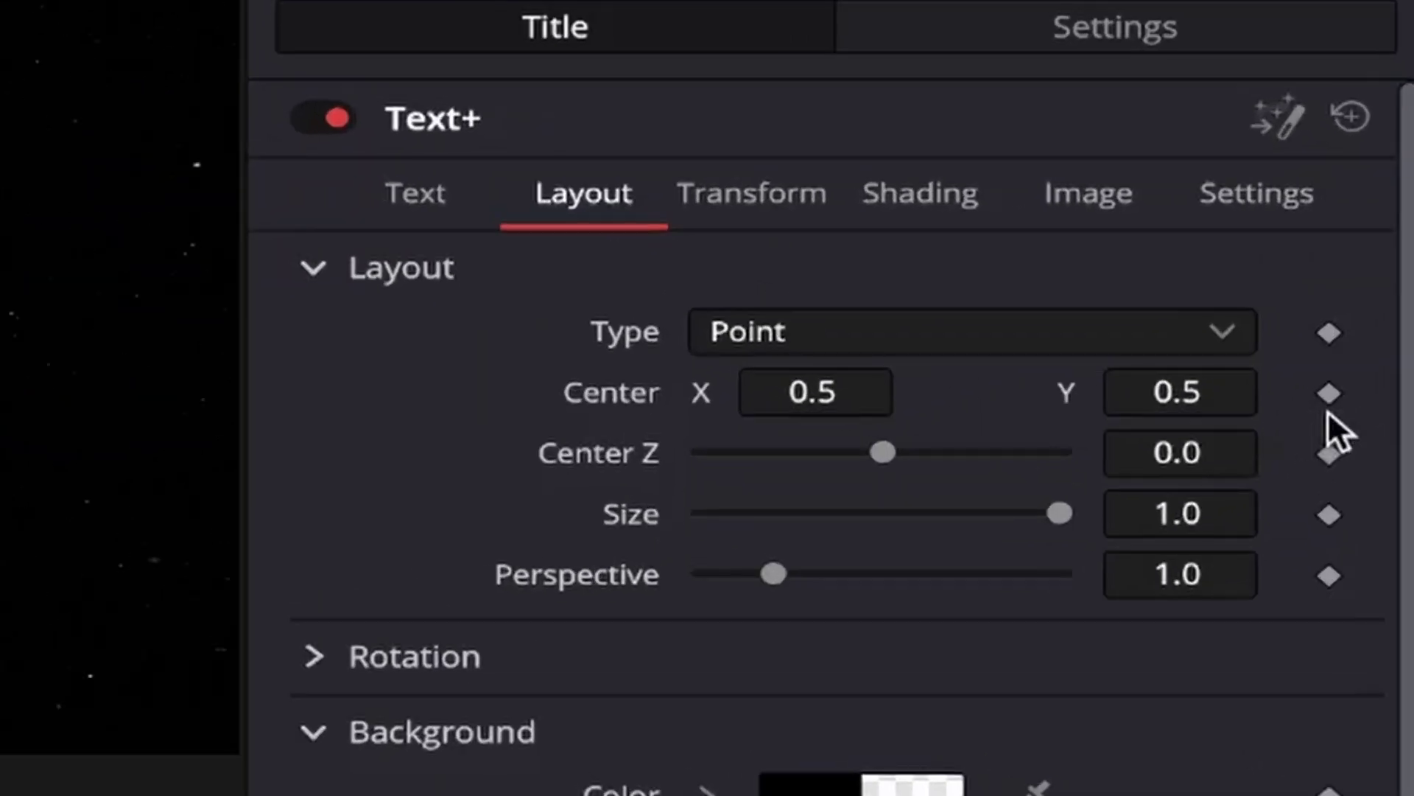
left_click(1329, 392)
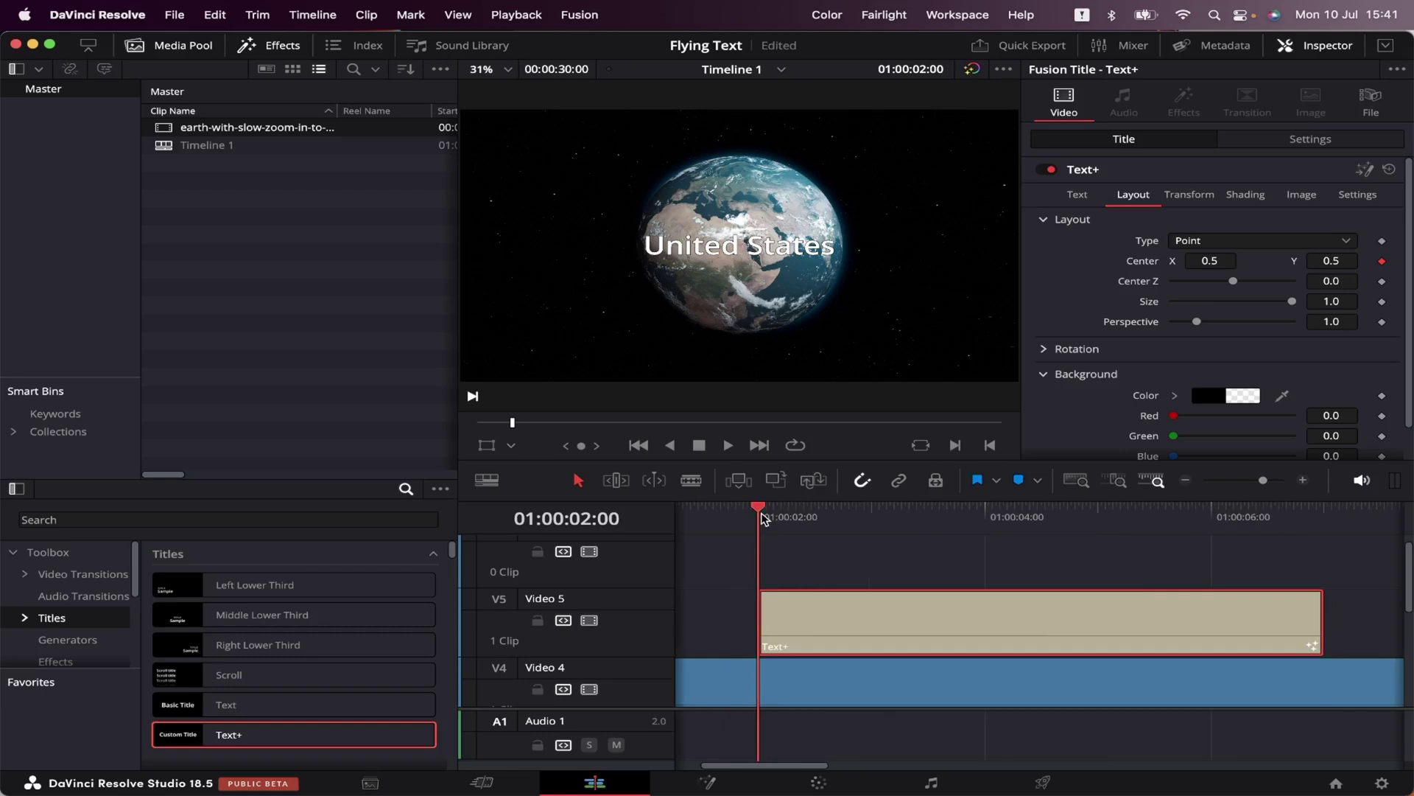
left_click_drag(763, 518, 814, 515)
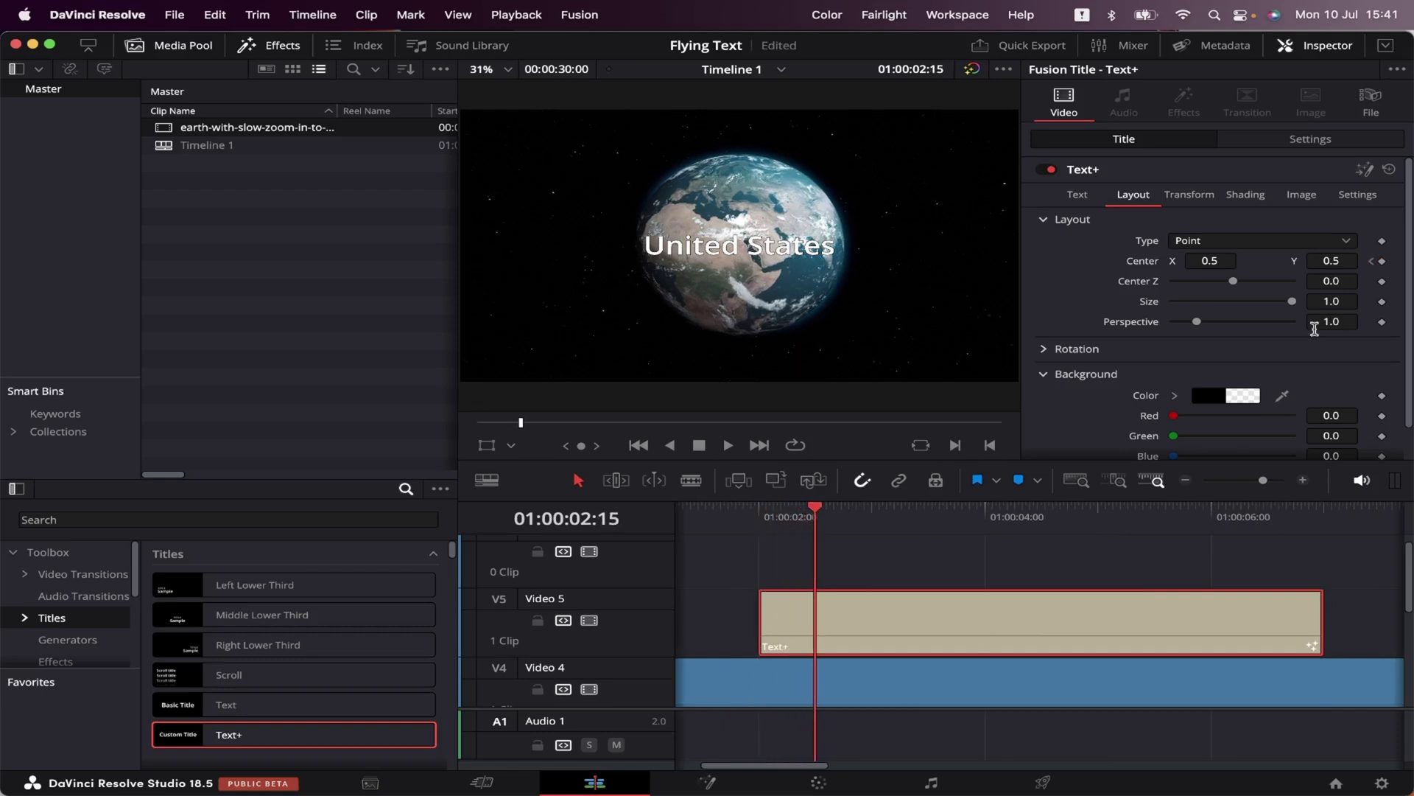
left_click(1383, 261)
left_click_drag(807, 510, 759, 517)
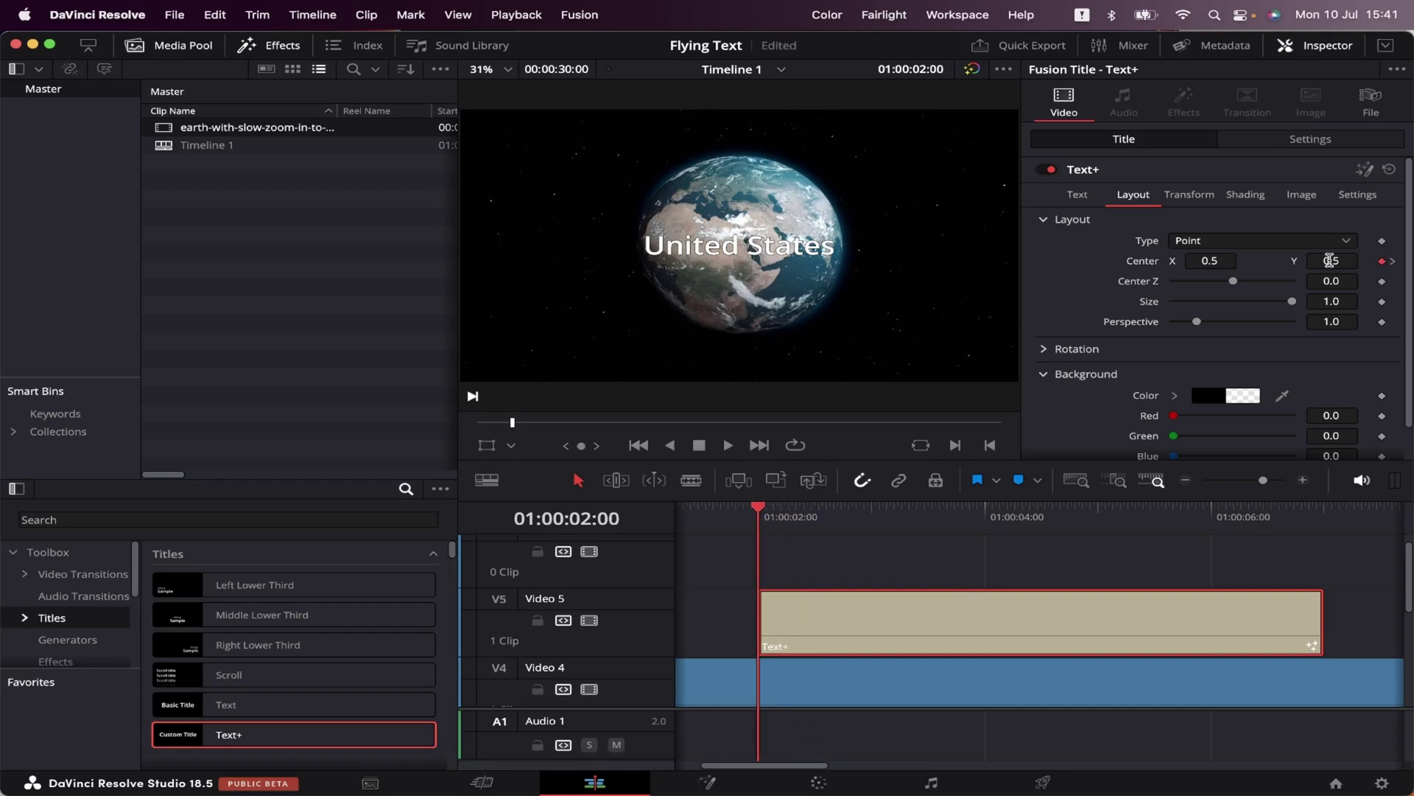
left_click_drag(1330, 260, 1413, 260)
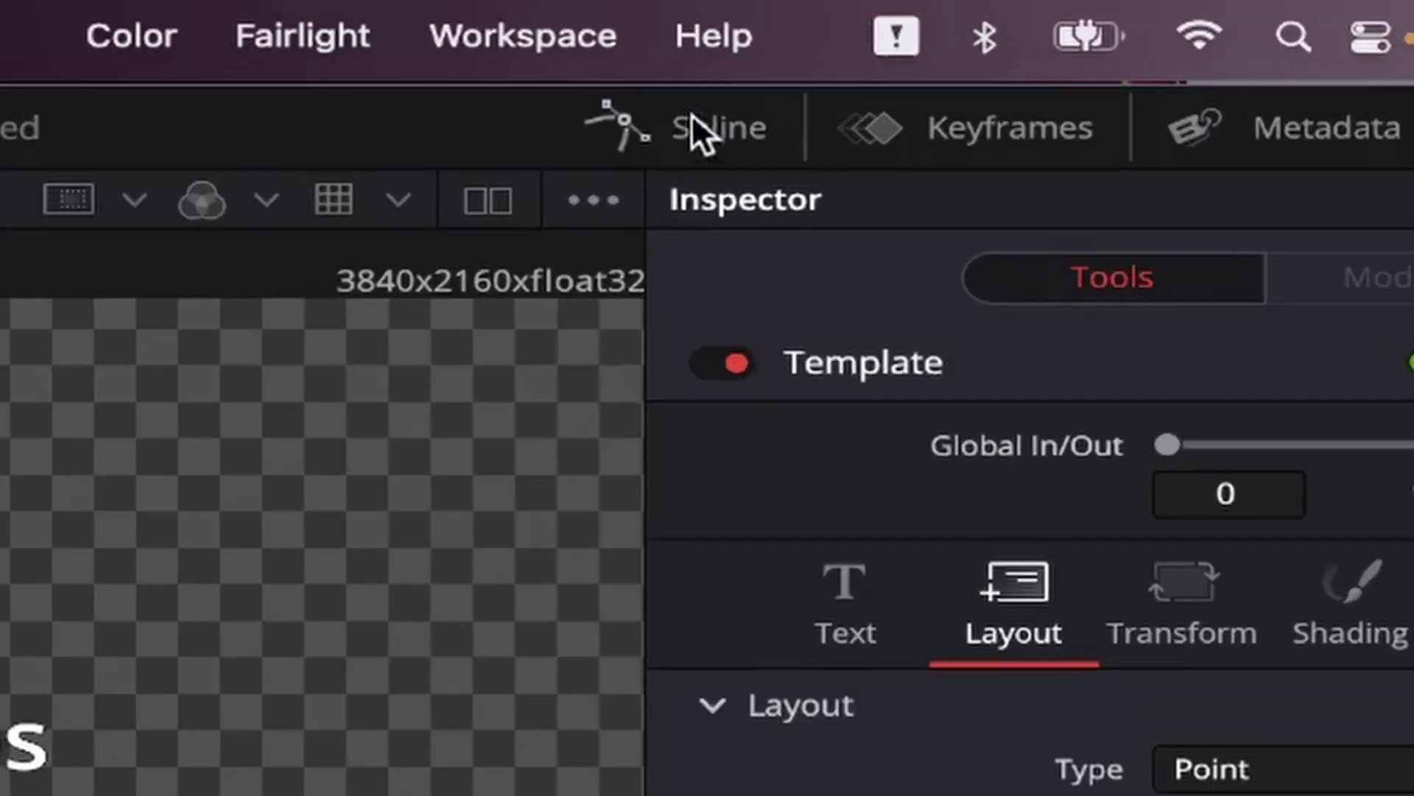
- In the title's Fusion spline graph, flatten the last Displacement keyframe and lengthen its incoming handle for a smooth ease-in
left_click(778, 111)
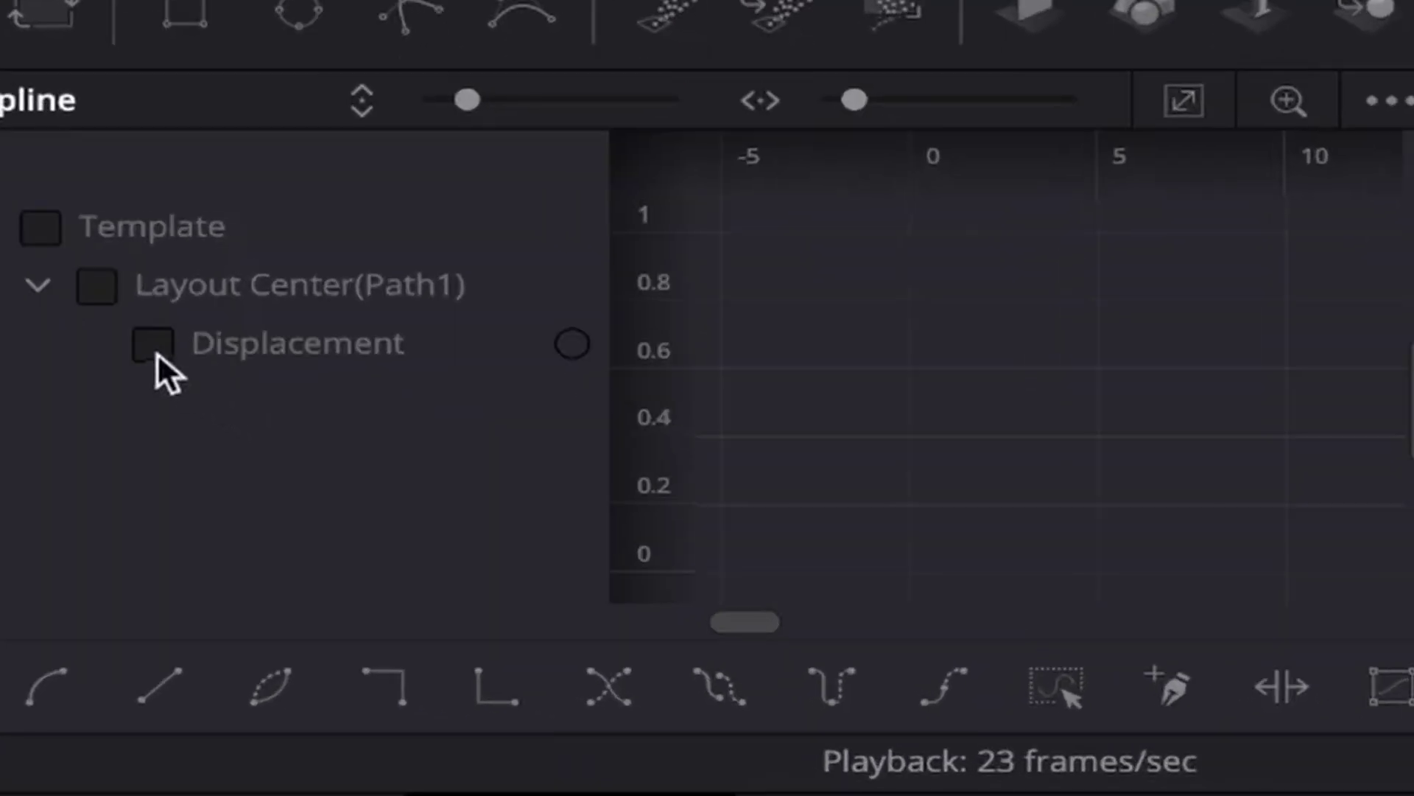
left_click(568, 621)
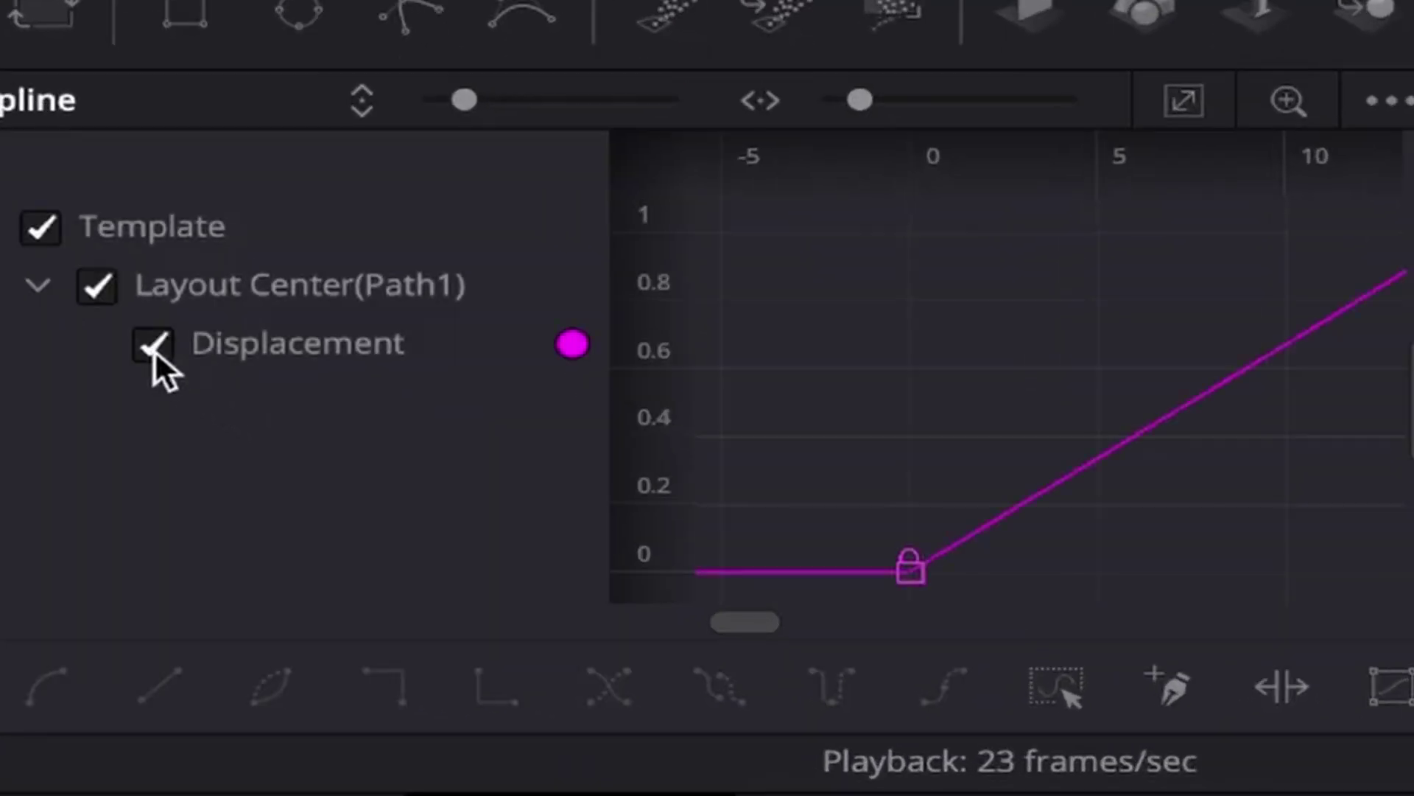
left_click(1192, 106)
left_click_drag(1249, 207, 1407, 298)
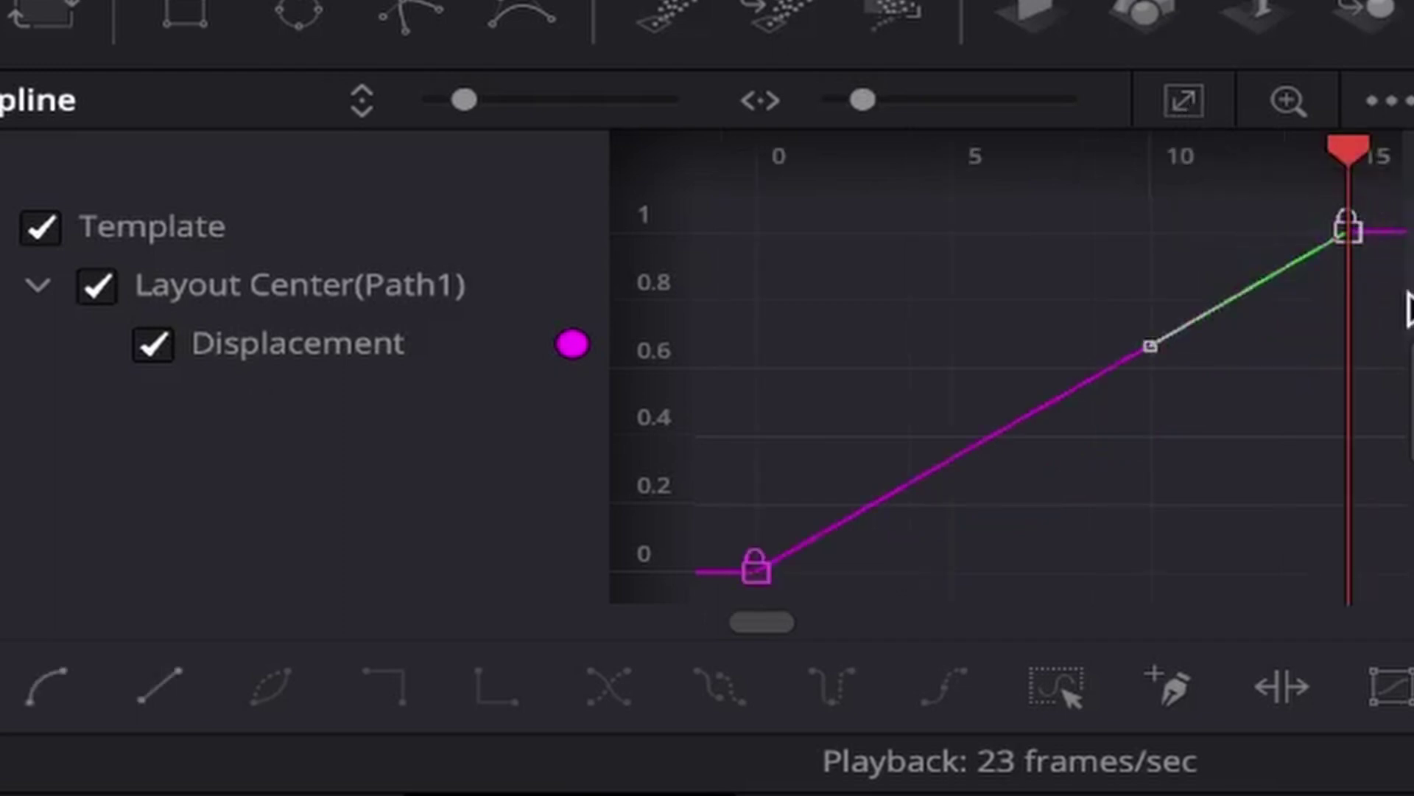
key("f")
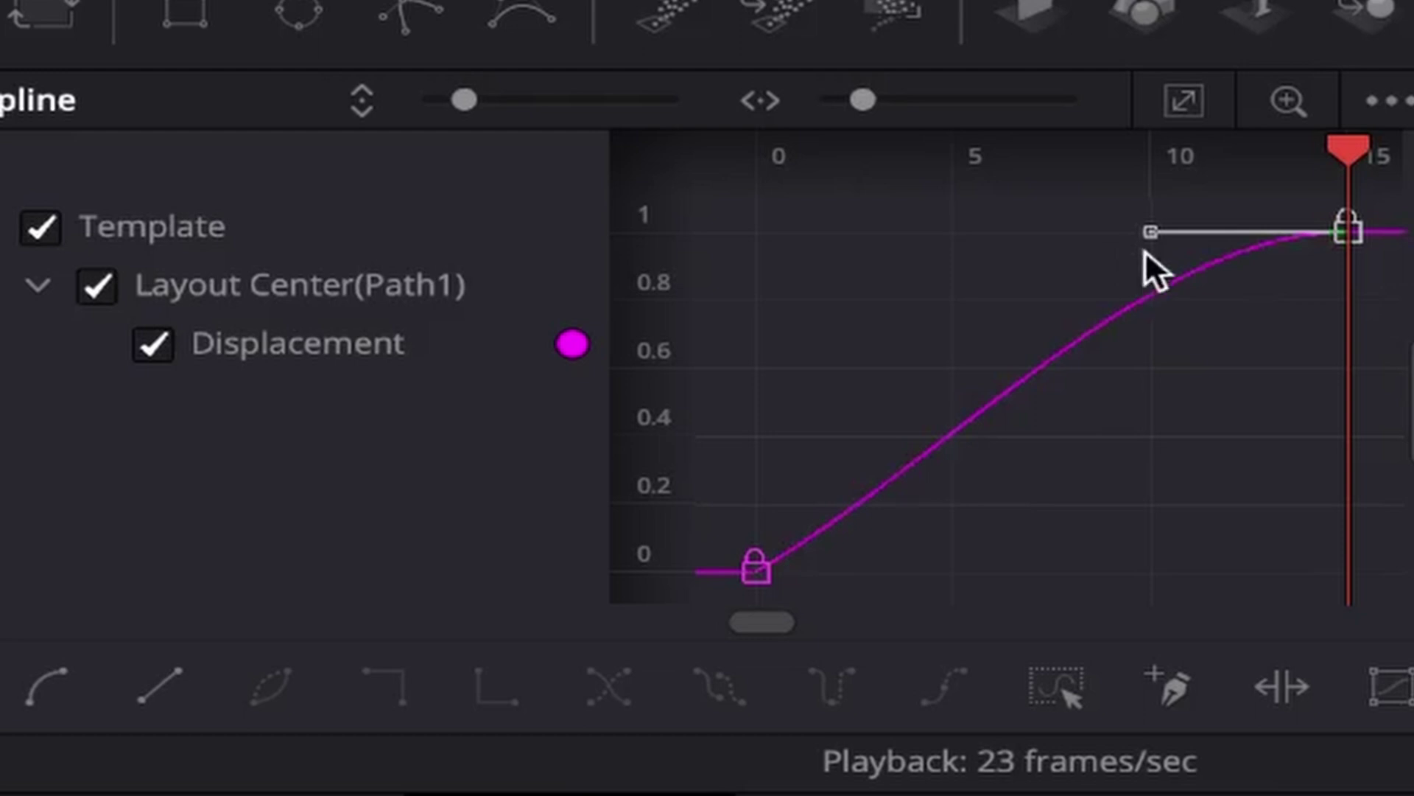
key("alt")
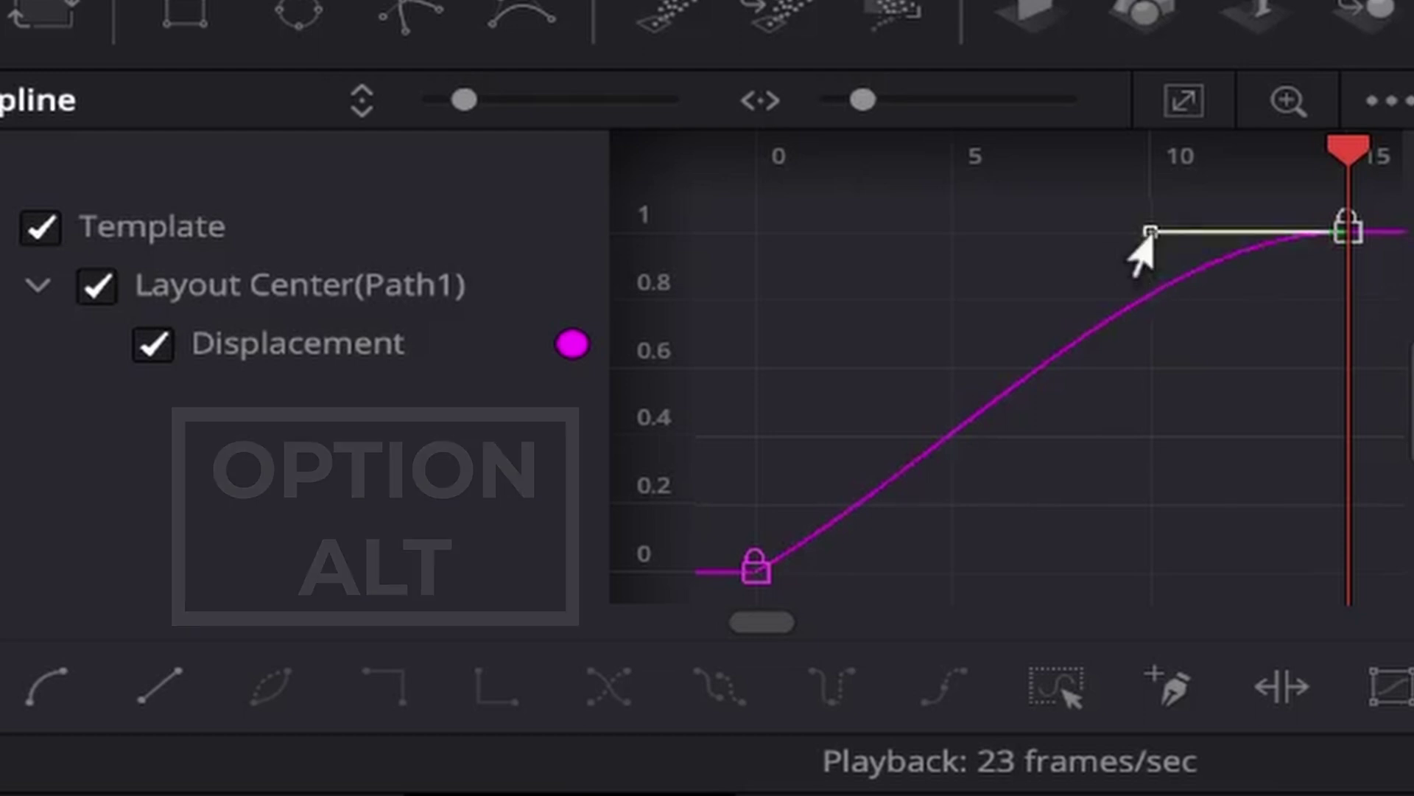
left_click_drag(1148, 234, 943, 250)
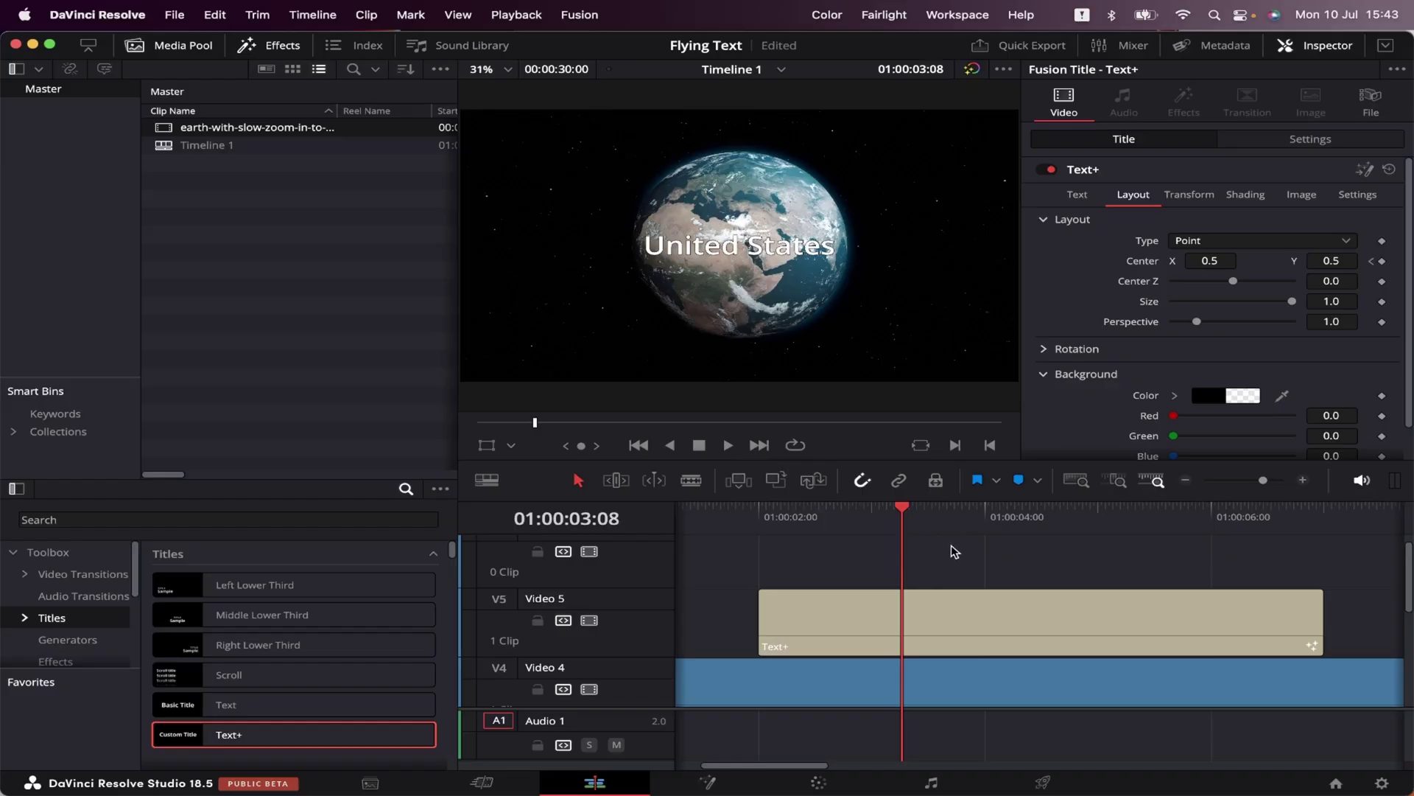
- Keyframe the title's Center Z at 01:00:03:00 and lower it at 01:00:06:00 so the text gradually grows
left_click_drag(899, 516, 871, 516)
left_click(930, 622)
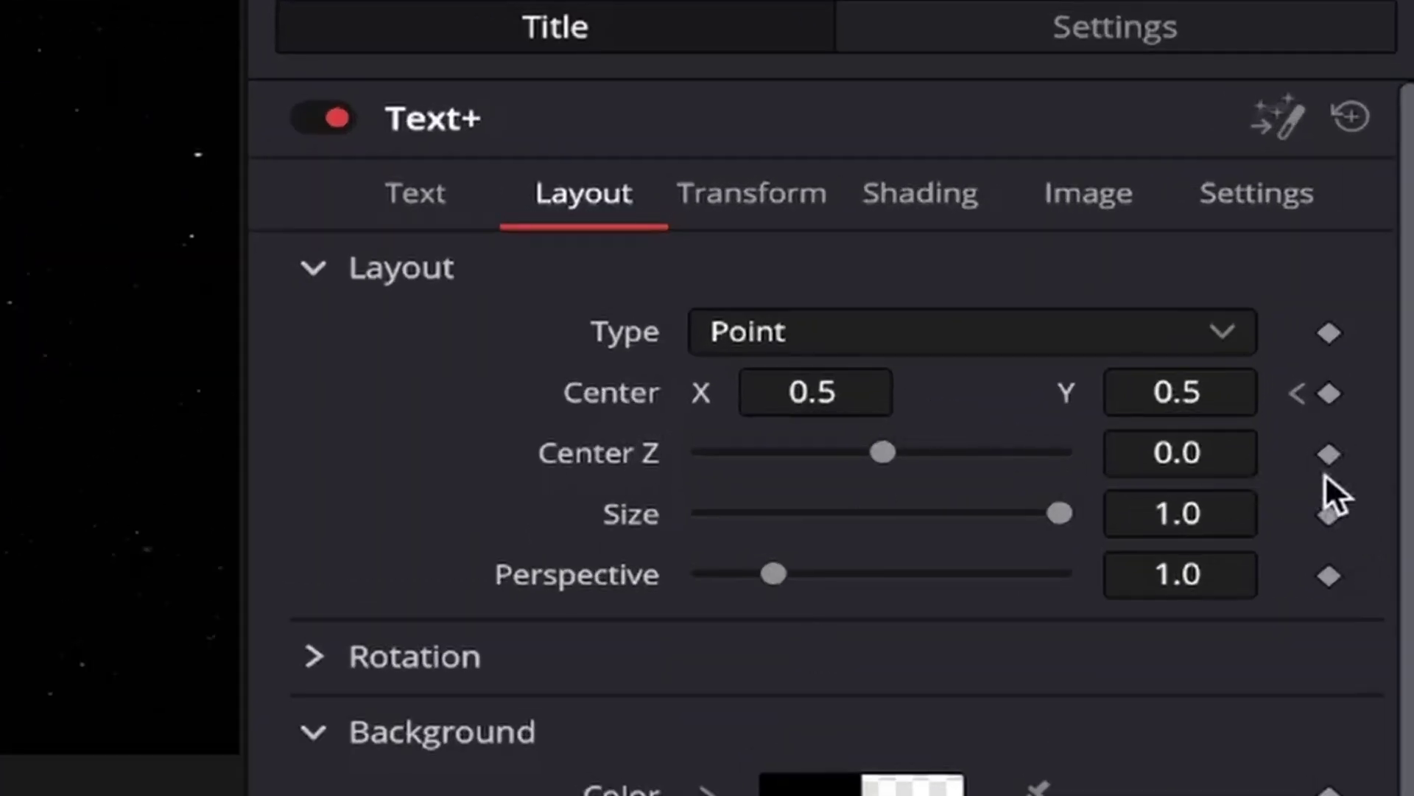
left_click(1327, 454)
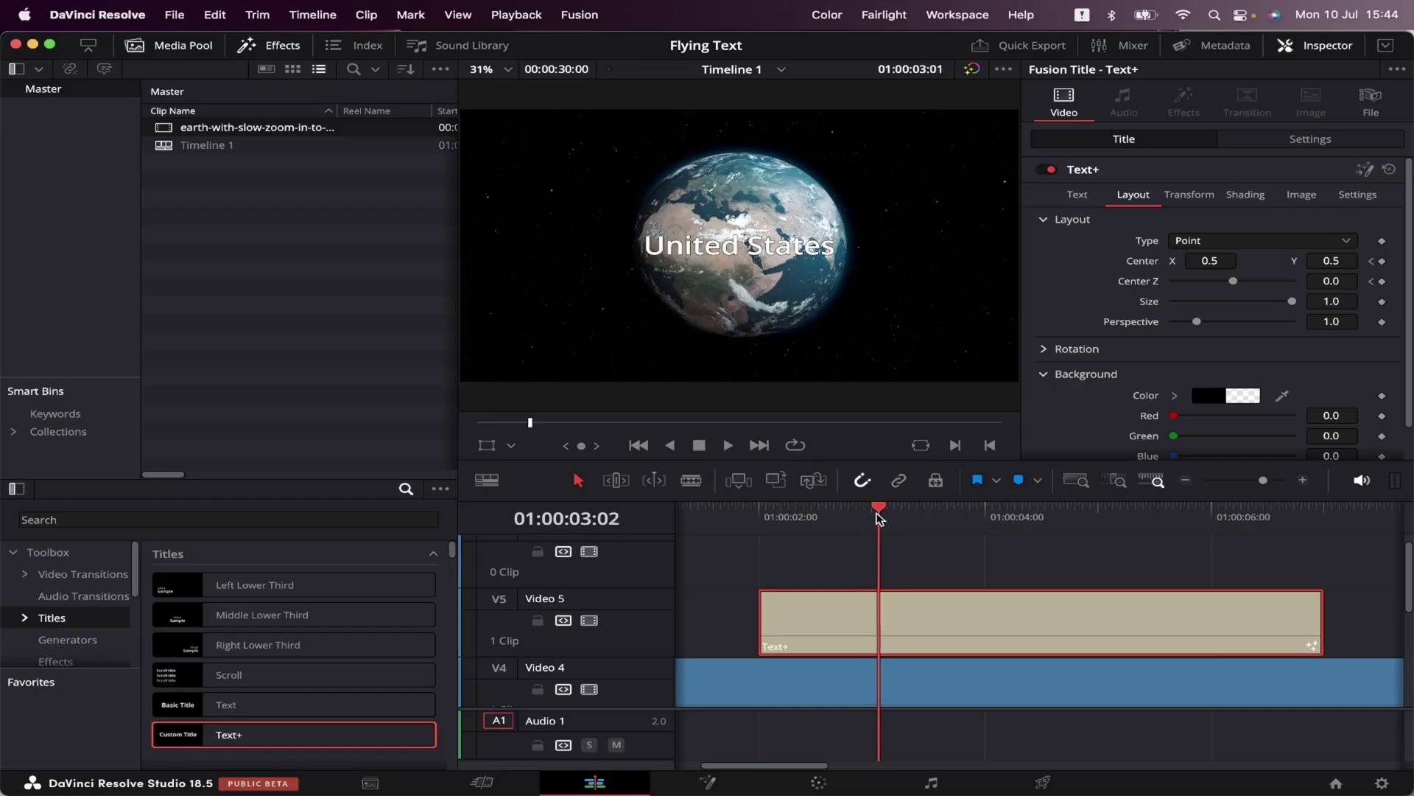
left_click_drag(878, 509, 1211, 516)
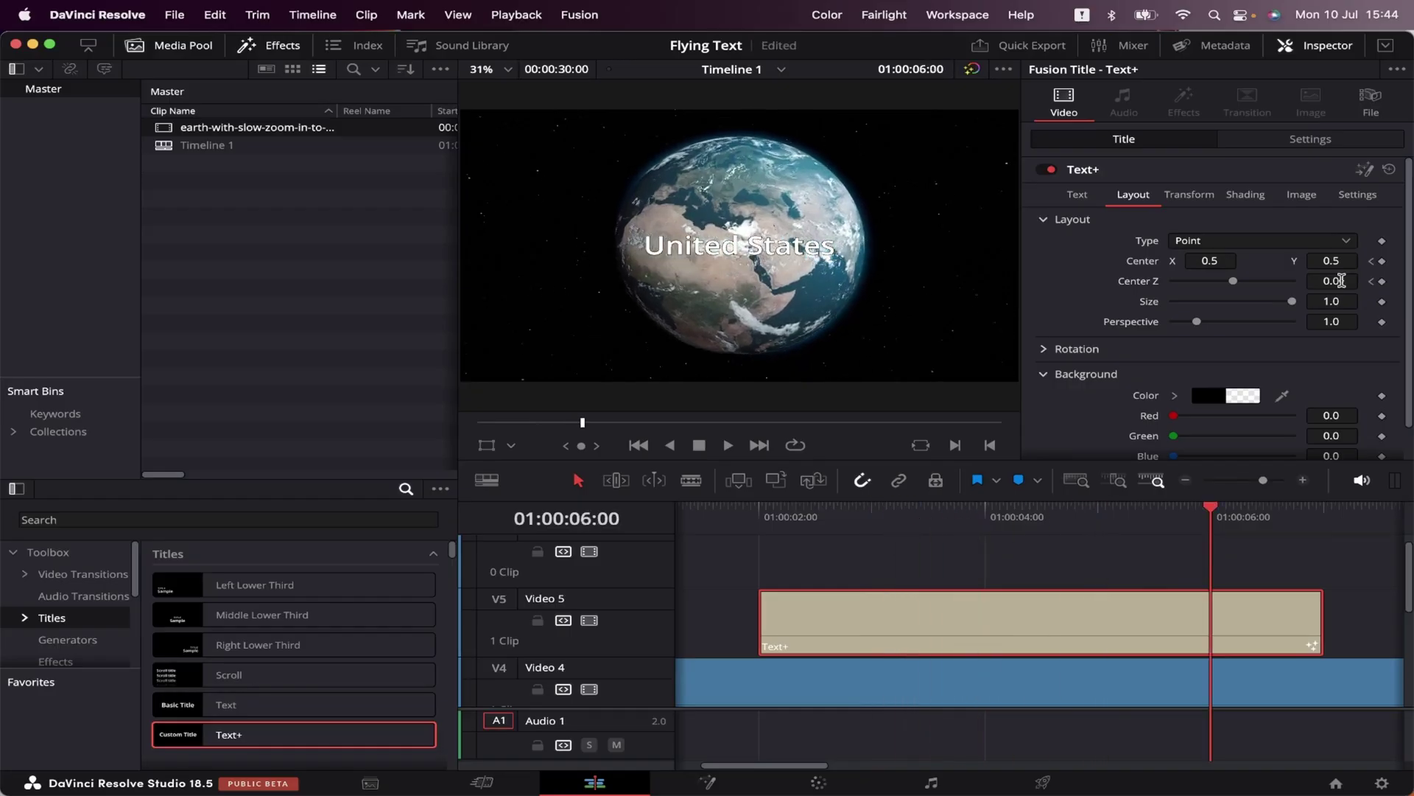
left_click_drag(1340, 281, 1275, 281)
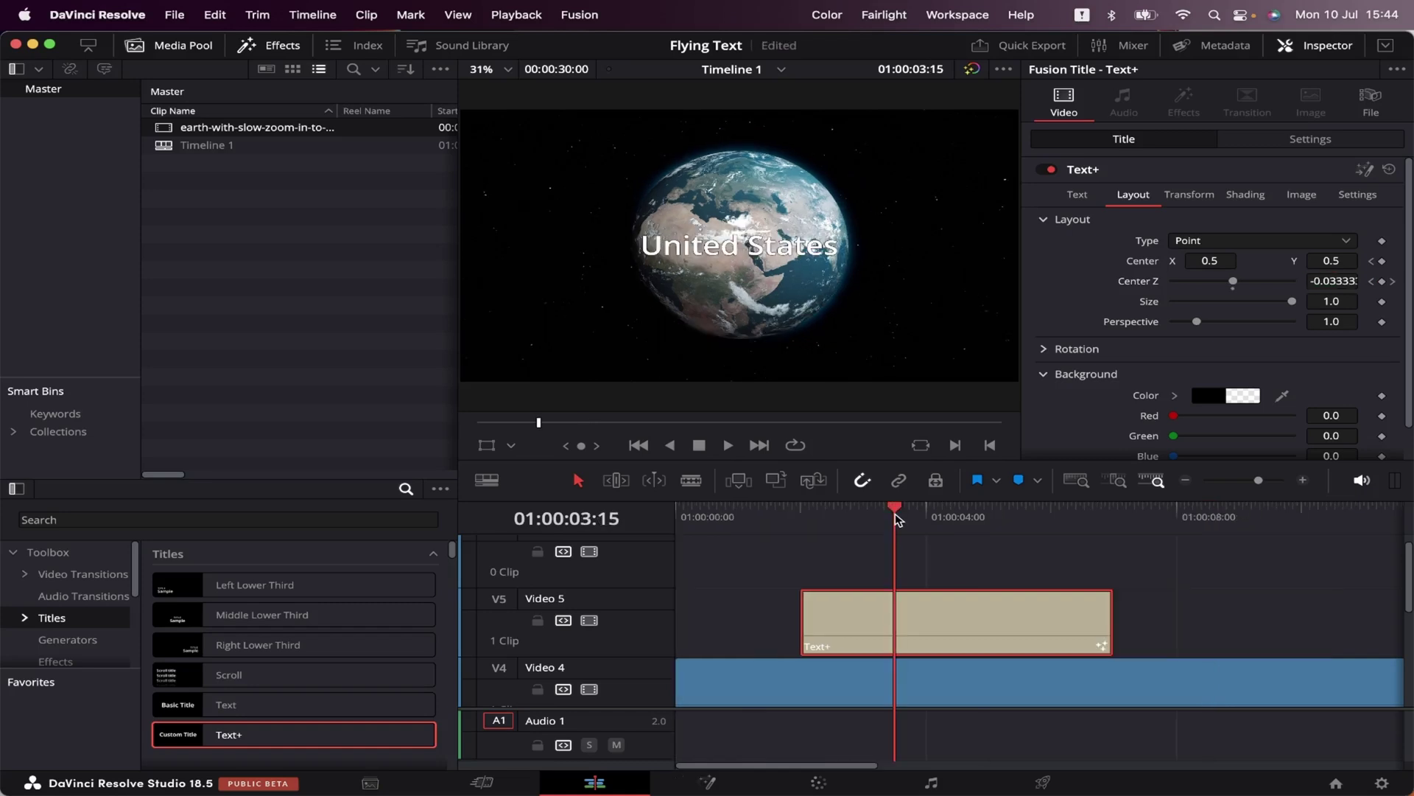
- Keyframe the title's opacity from 100 at 01:00:03:00 to 0 at 01:00:06:00
left_click_drag(895, 514, 863, 516)
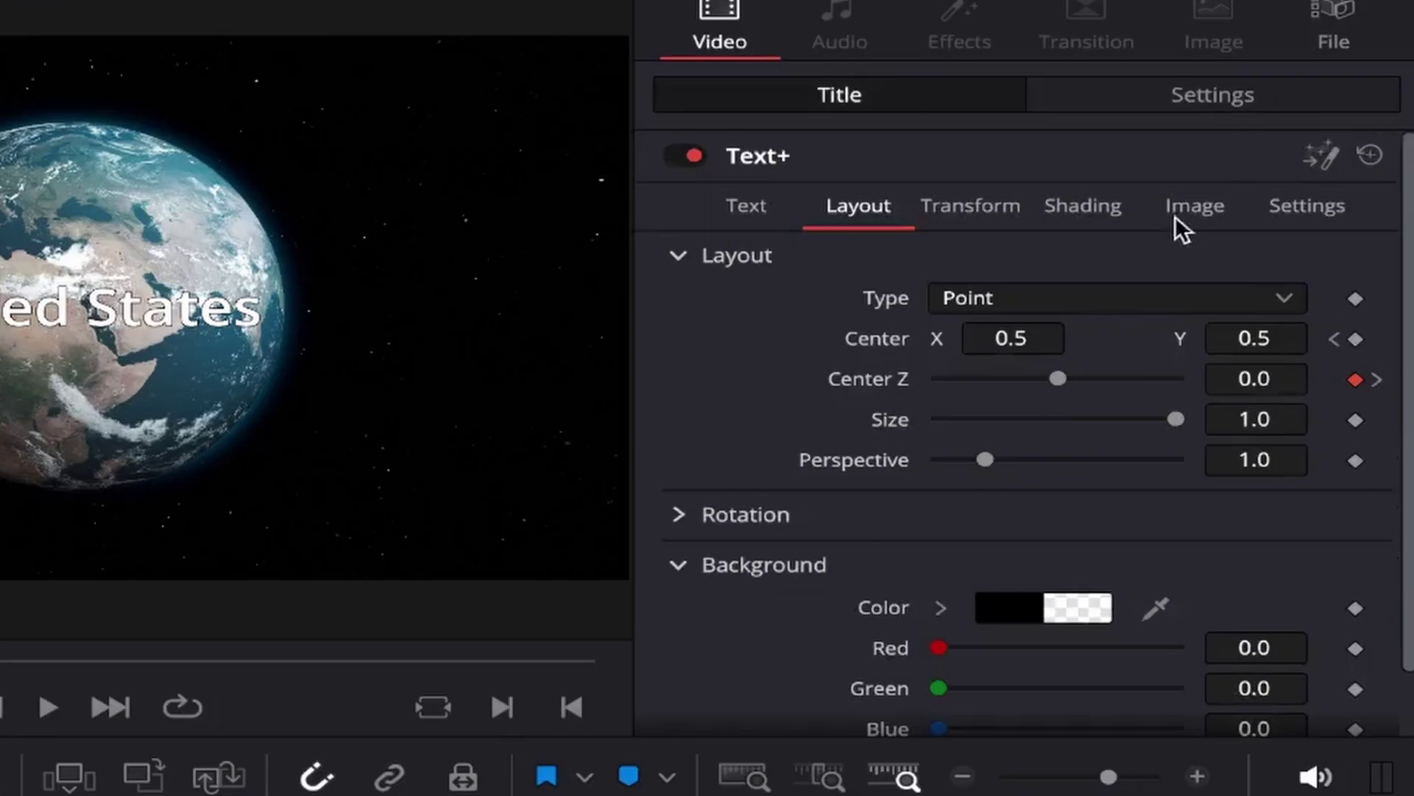
left_click(1311, 139)
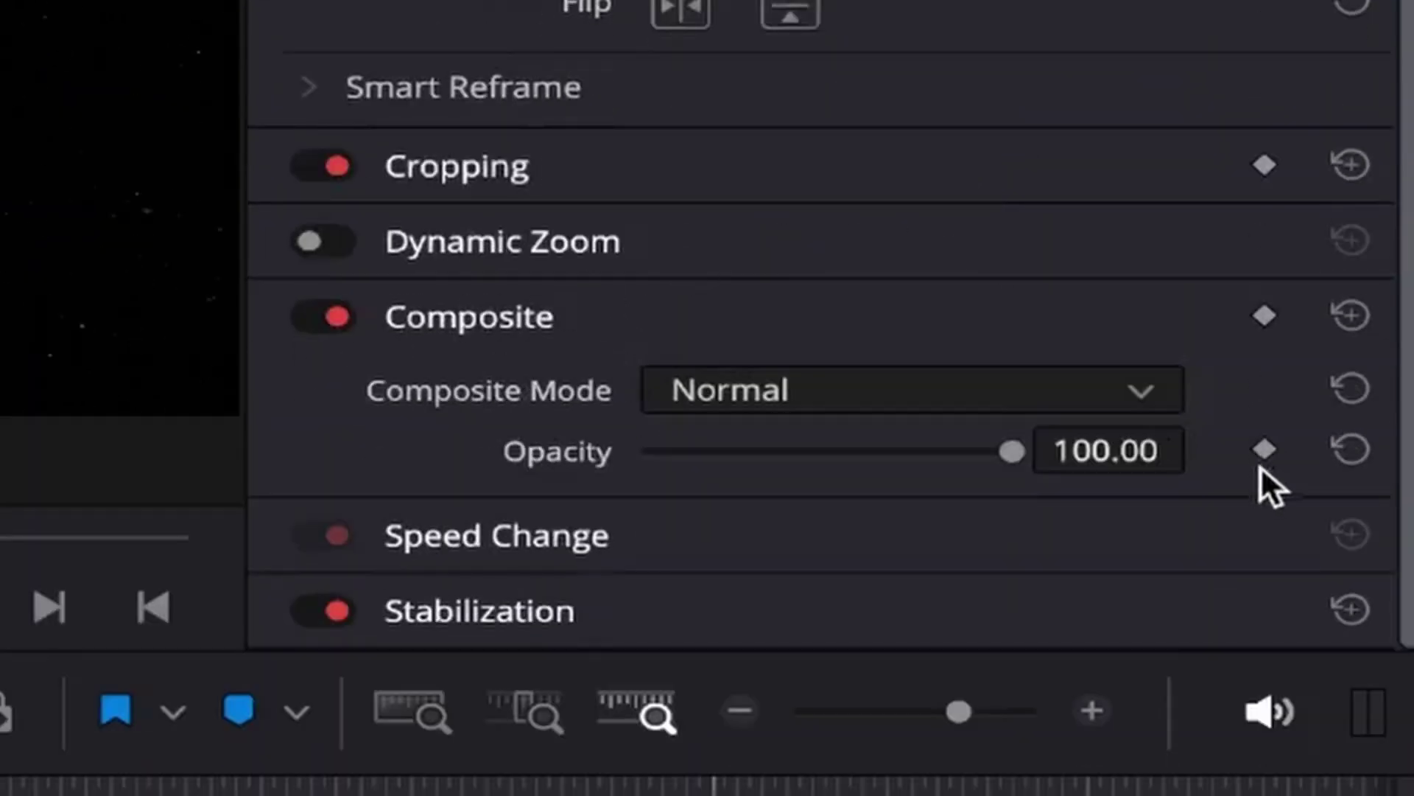
left_click(1263, 451)
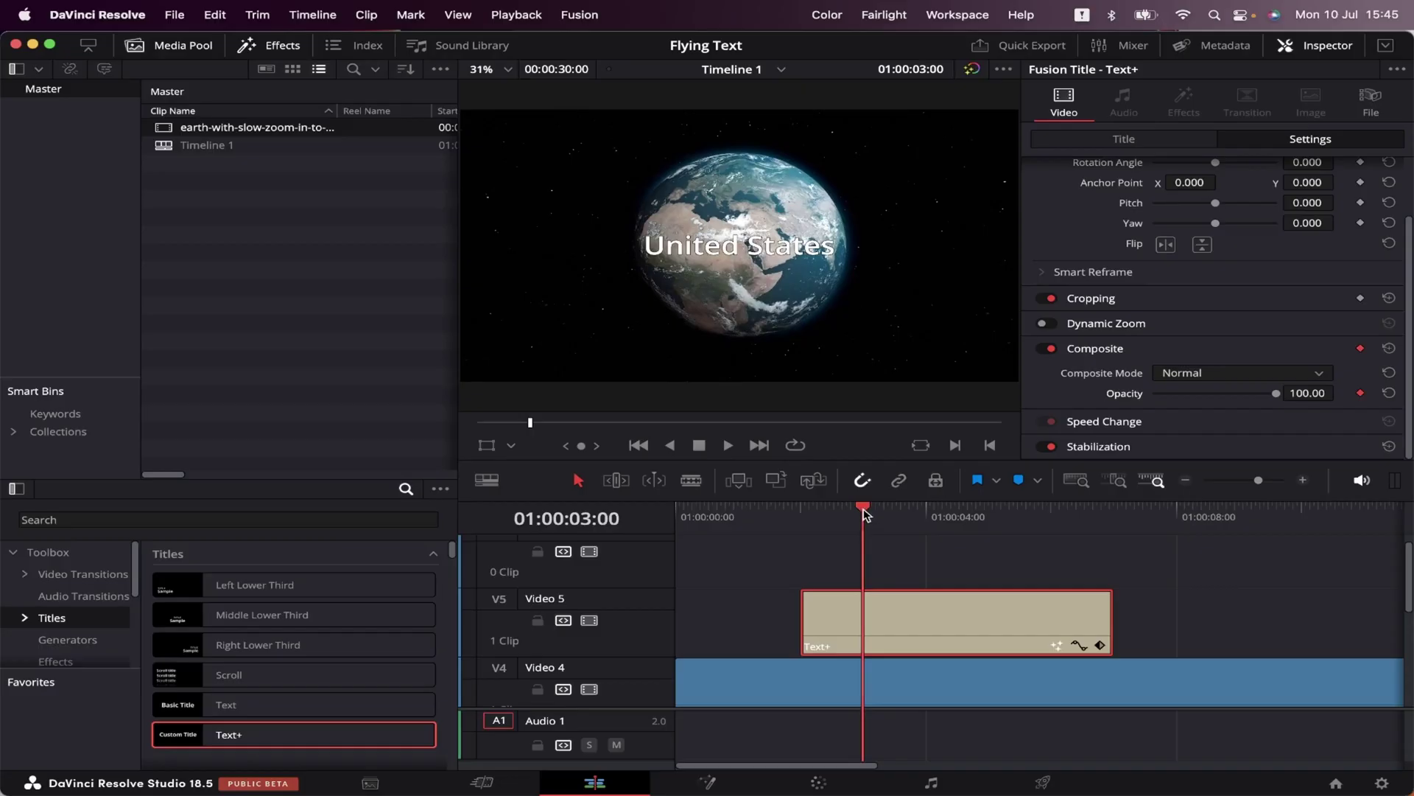
left_click_drag(862, 507, 1050, 514)
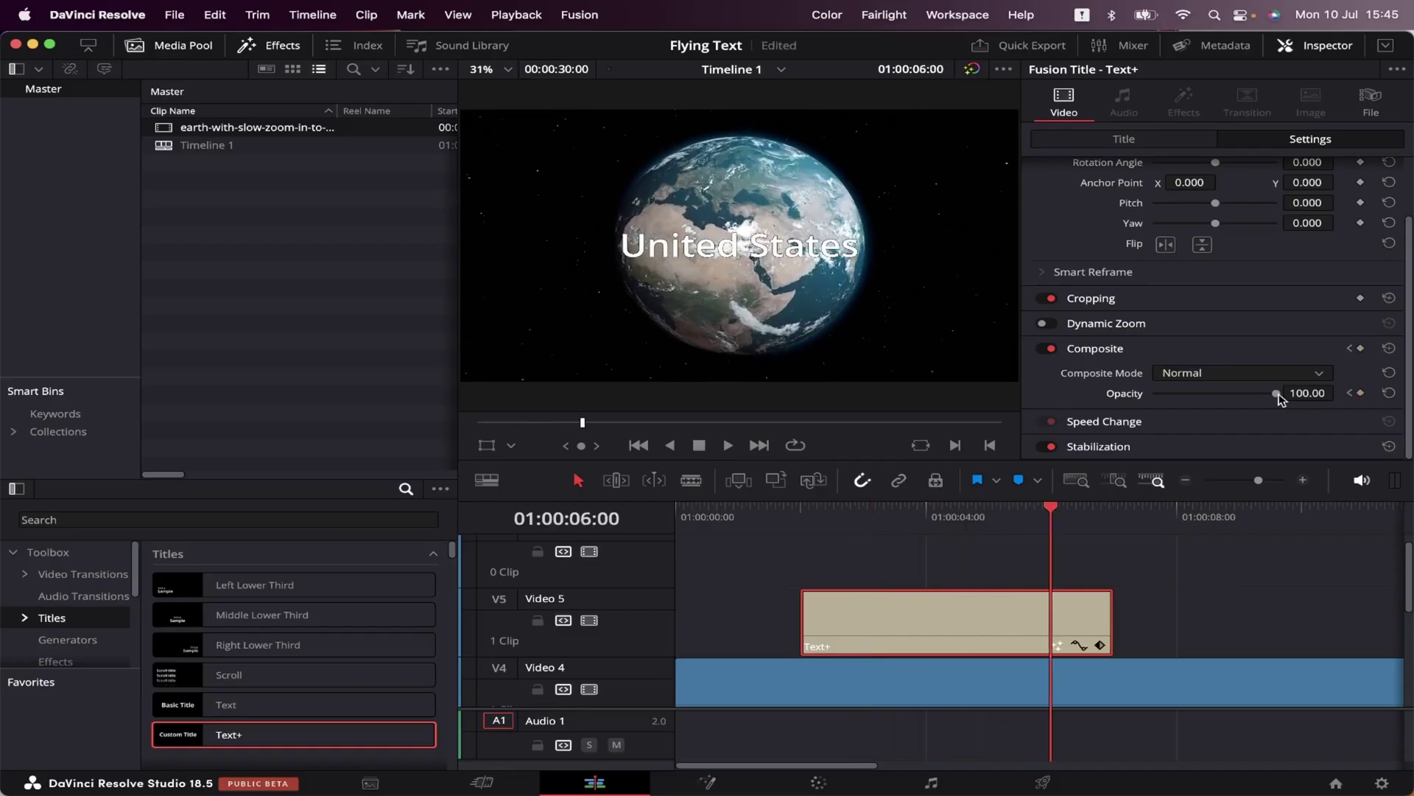
left_click_drag(1280, 398, 1077, 411)
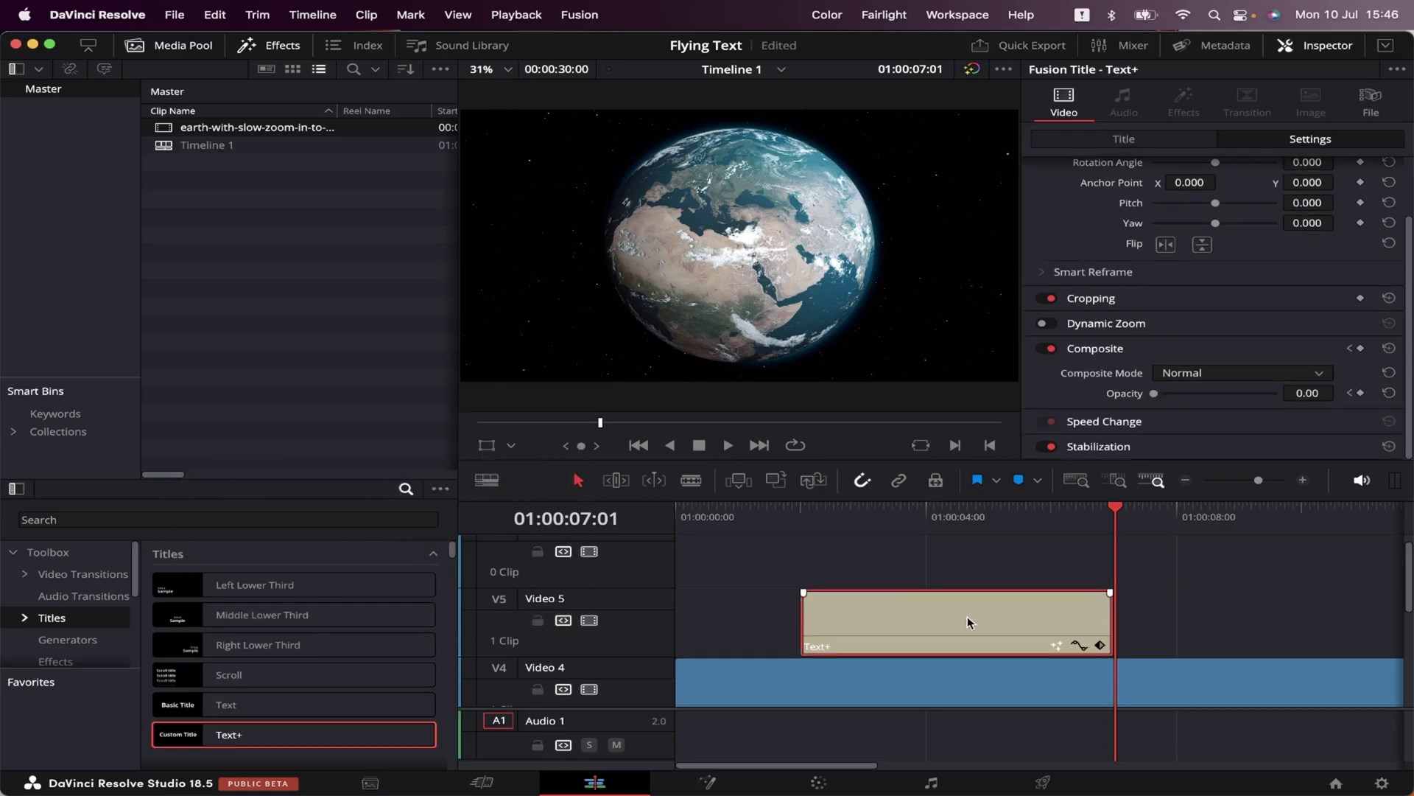
- Duplicate the animated title clip onto the Video 6 track directly above the original
left_click_drag(966, 616, 934, 537)
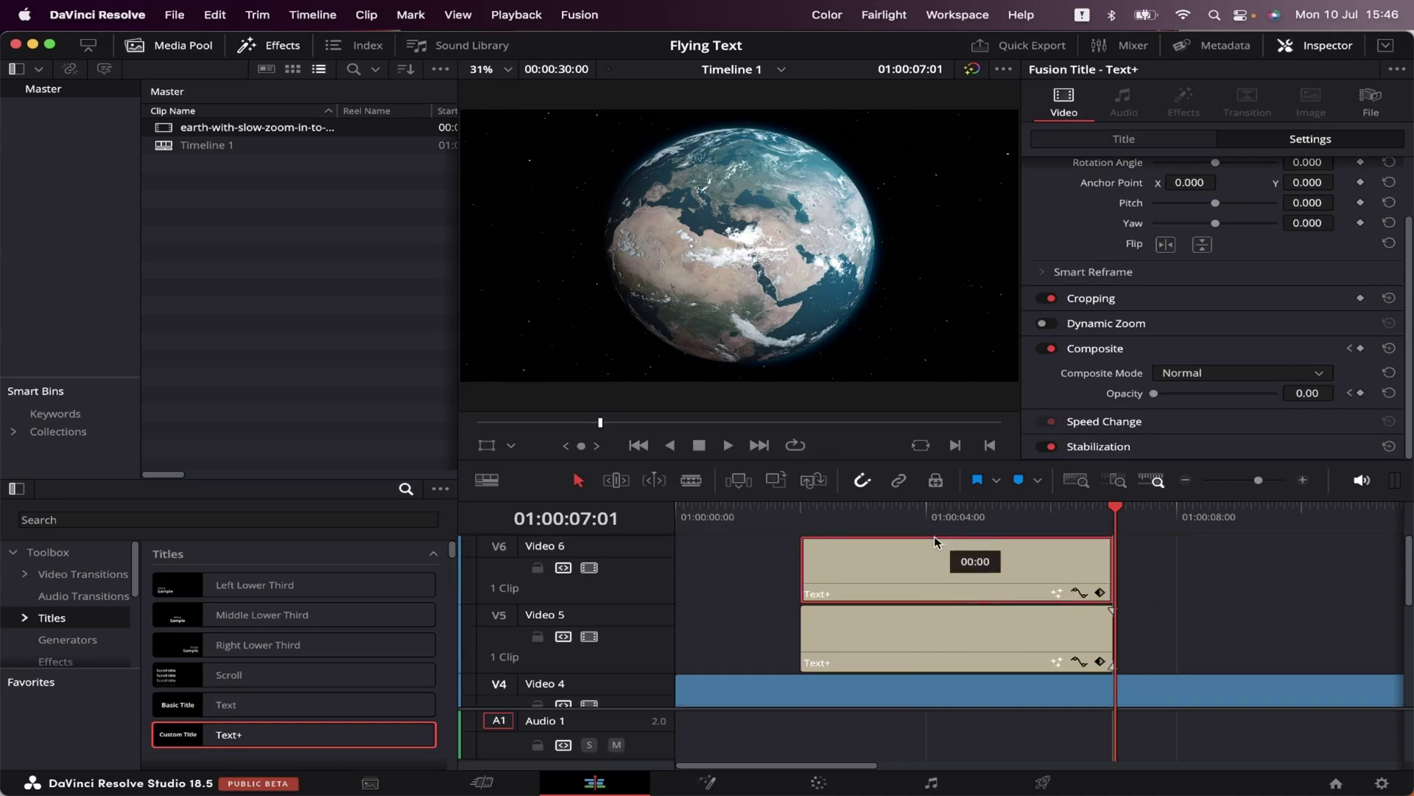
scroll(927, 550, "down", 2)
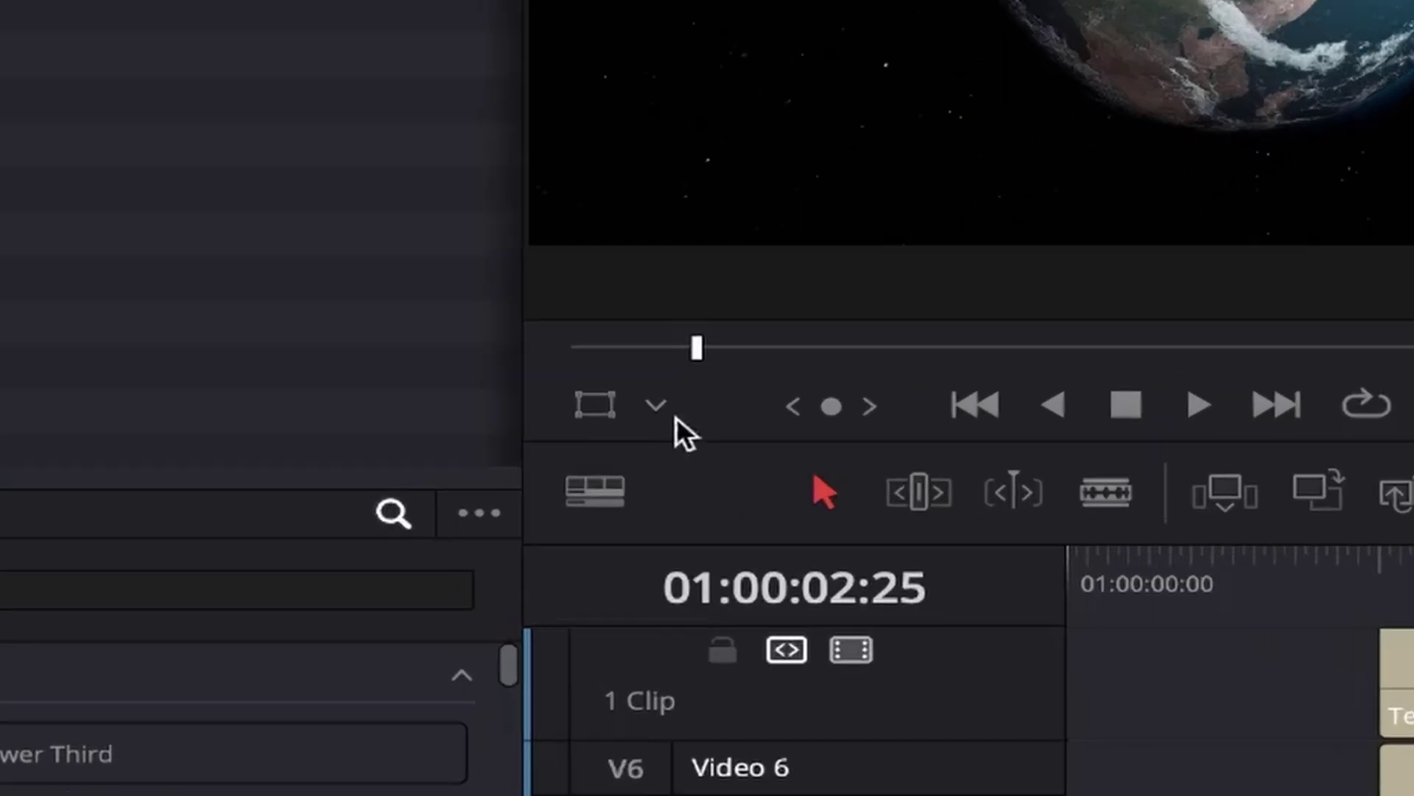
- Turn on the Transform overlay and move the Video 6 title to the upper-left area beside the Earth
left_click(511, 445)
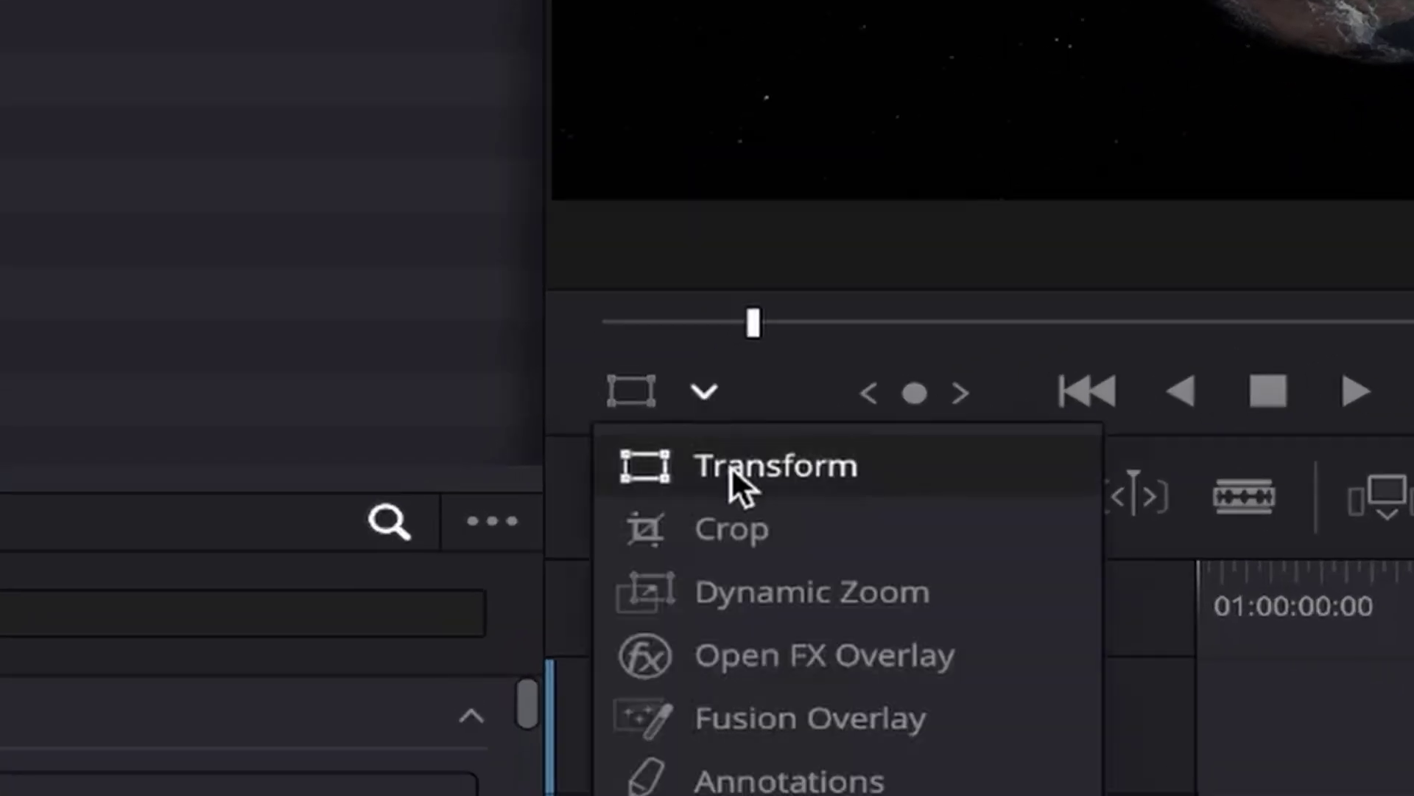
left_click(732, 467)
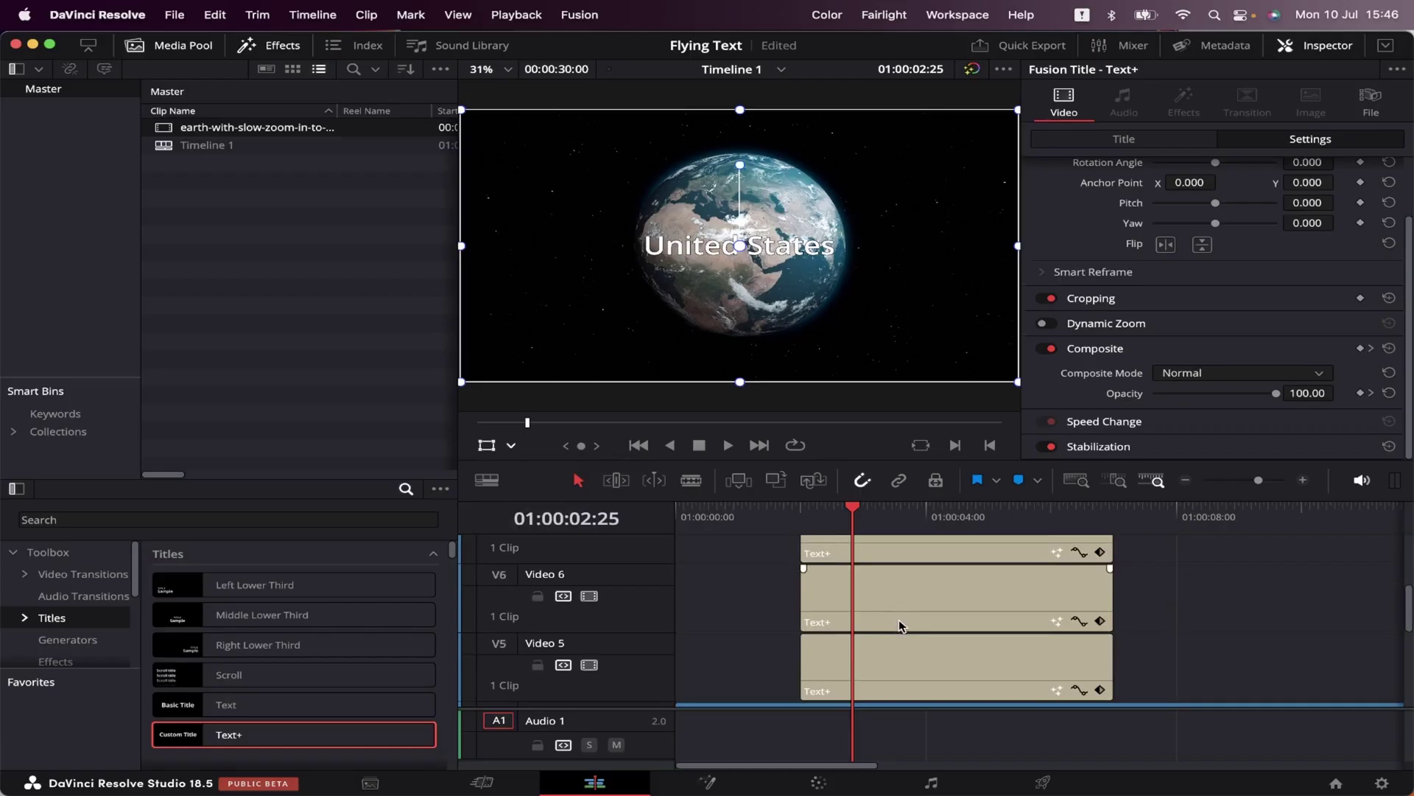
left_click(902, 622)
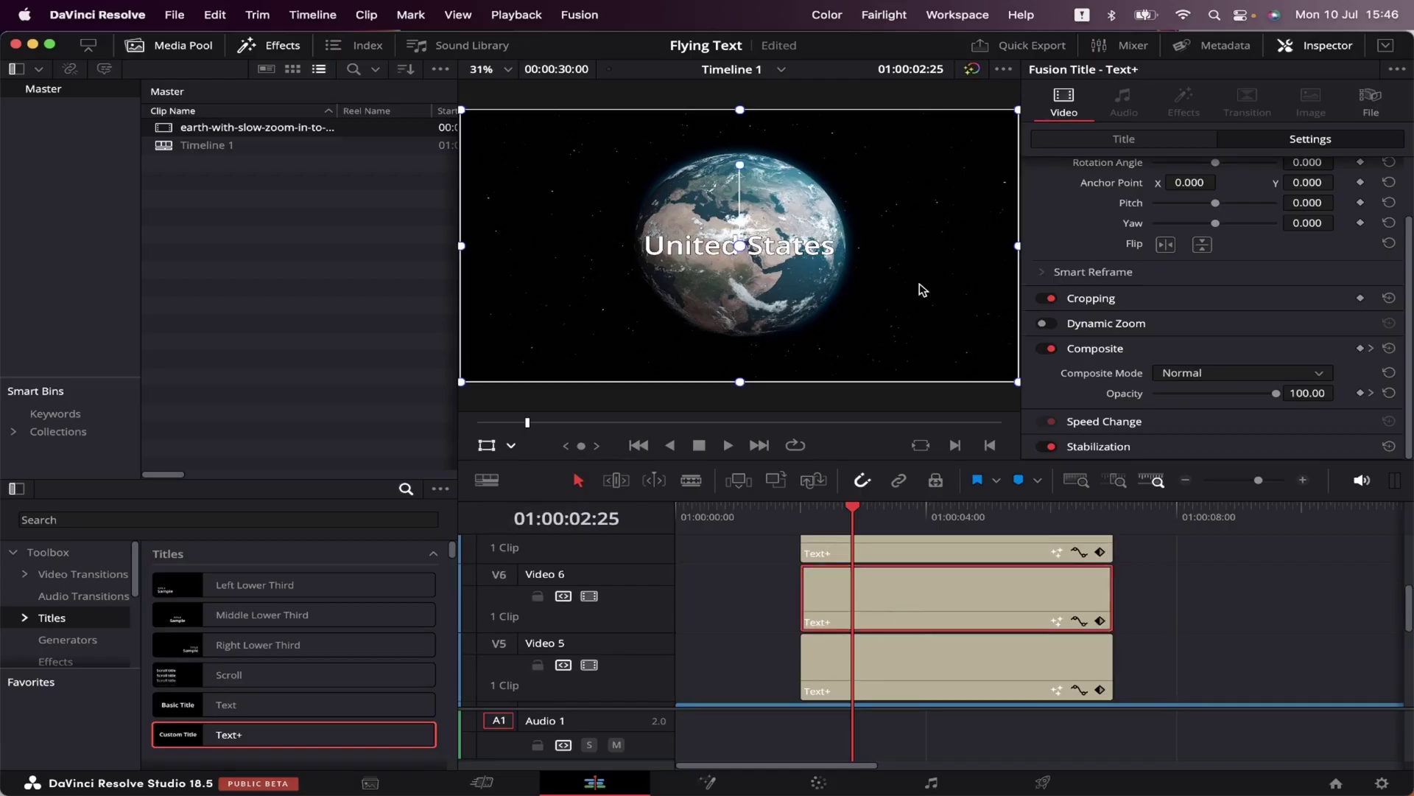
left_click_drag(924, 290, 884, 184)
scroll(909, 571, "up", 2)
- Spread the Video 7, Video 8 and Video 9 titles to the upper right, lower left and lower right around the Earth
left_click(905, 588)
scroll(934, 594, "up", 2)
left_click(934, 616)
left_click_drag(740, 246, 629, 314)
left_click(935, 559)
left_click_drag(805, 309, 953, 373)
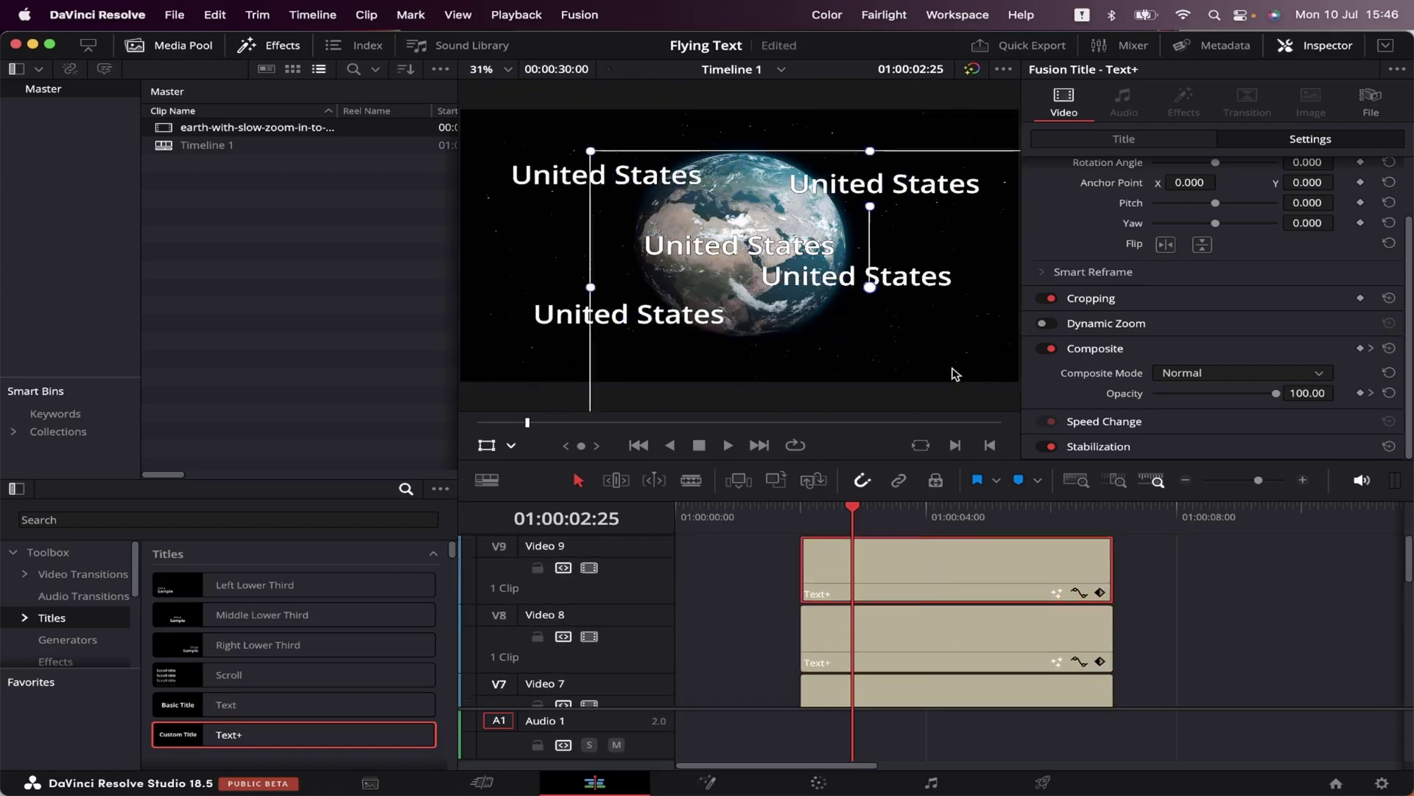
- Shift the titles on Video 6 through Video 9 together five frames later than the Video 5 title
scroll(933, 643, "down", 3)
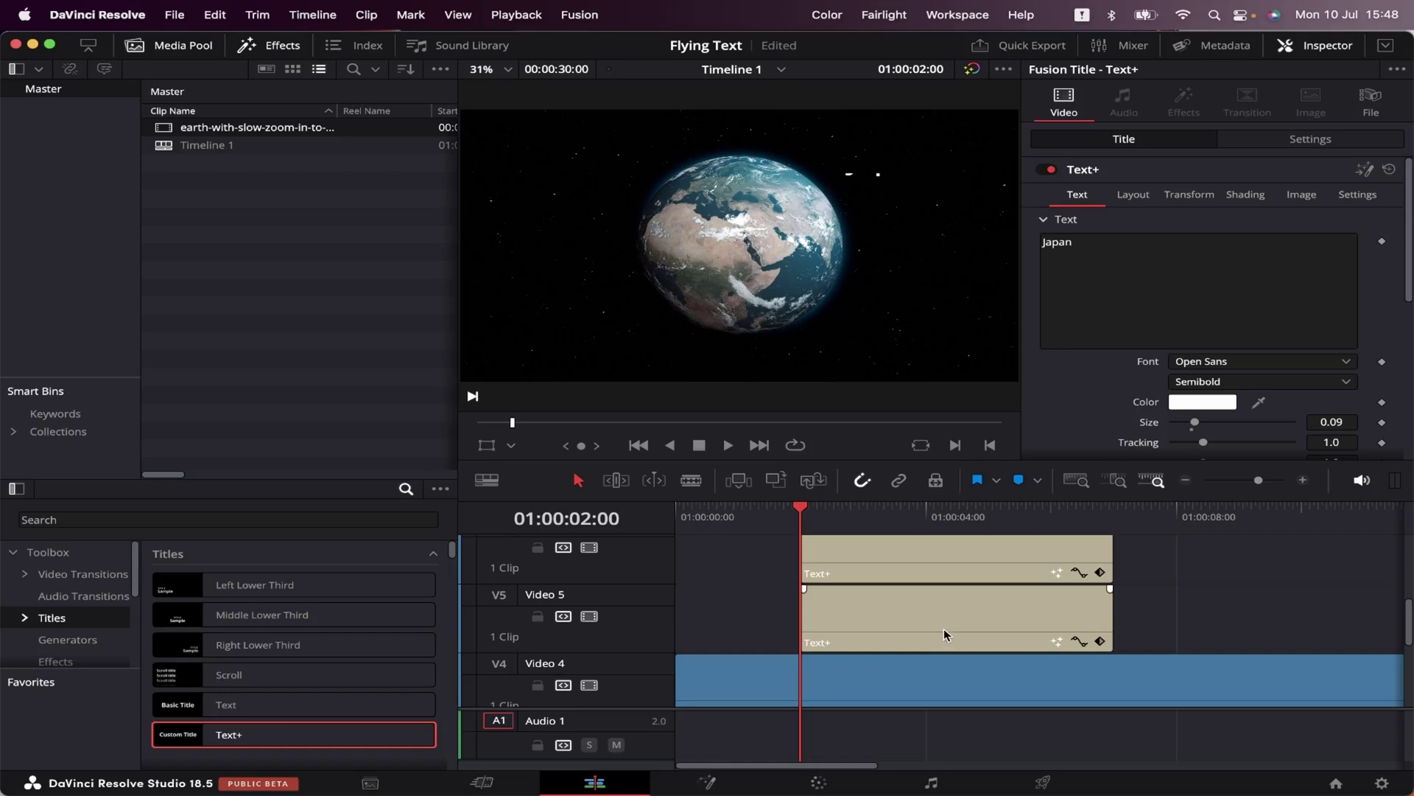
scroll(1218, 603, "up", 1)
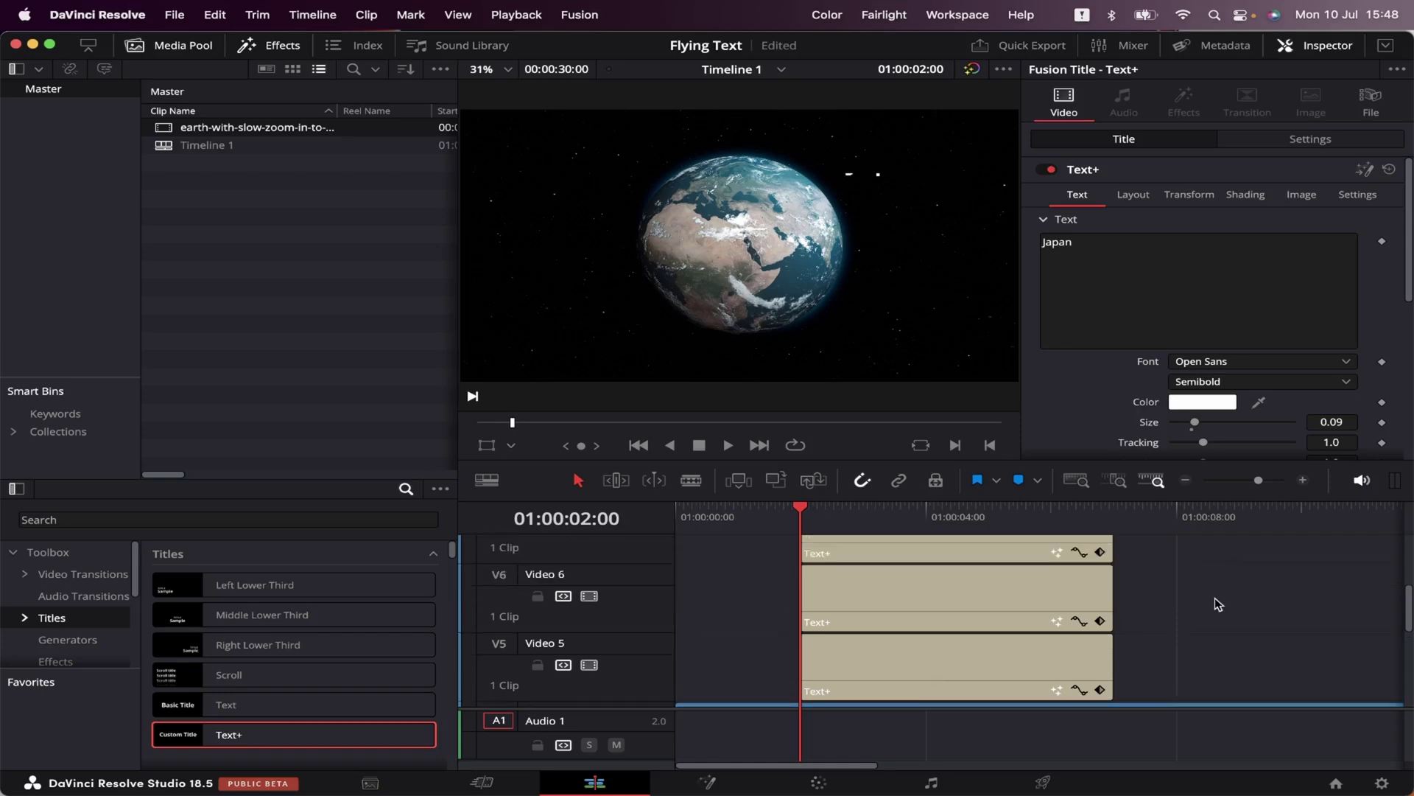
left_click_drag(1215, 599, 817, 533)
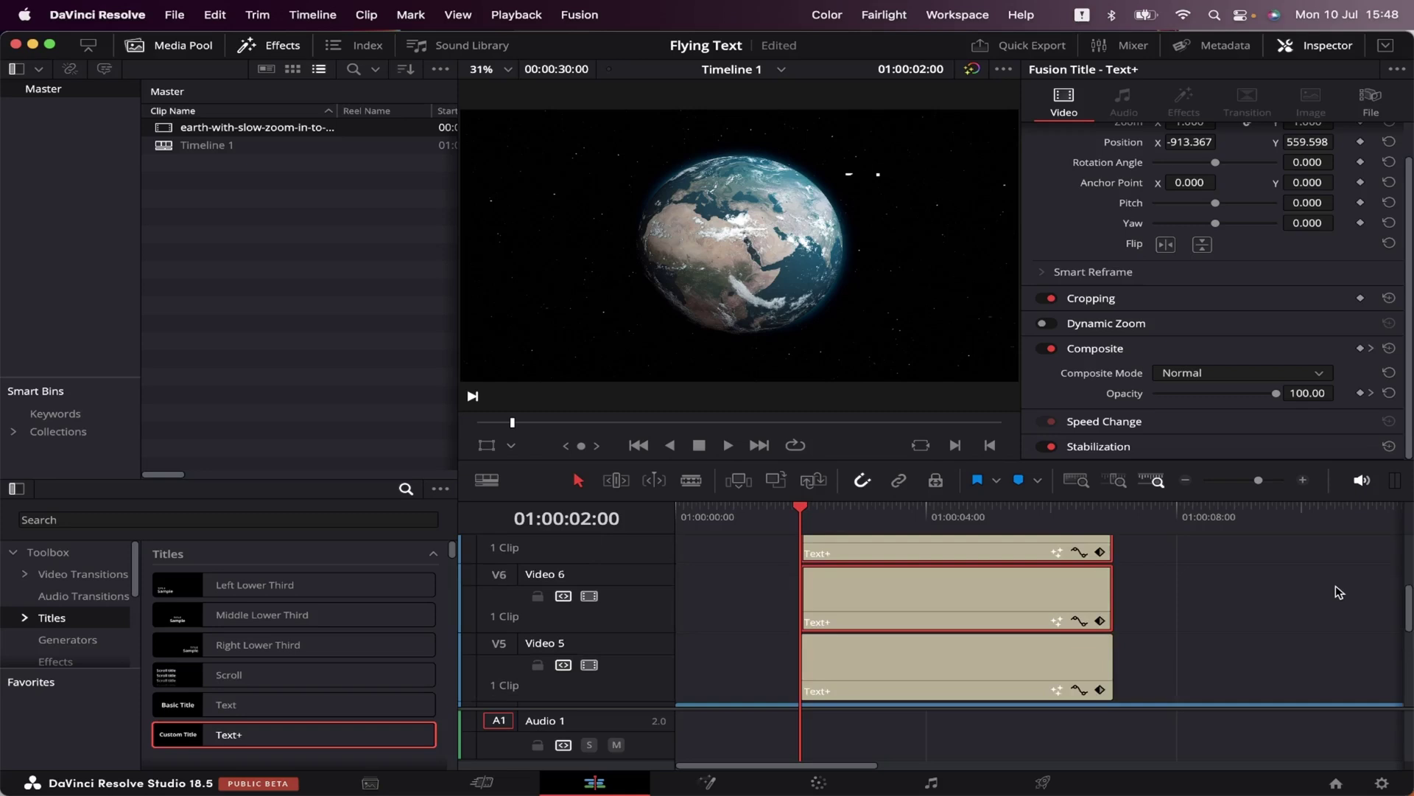
key("period")
key("period")
key("period")
key("period")
key("period")
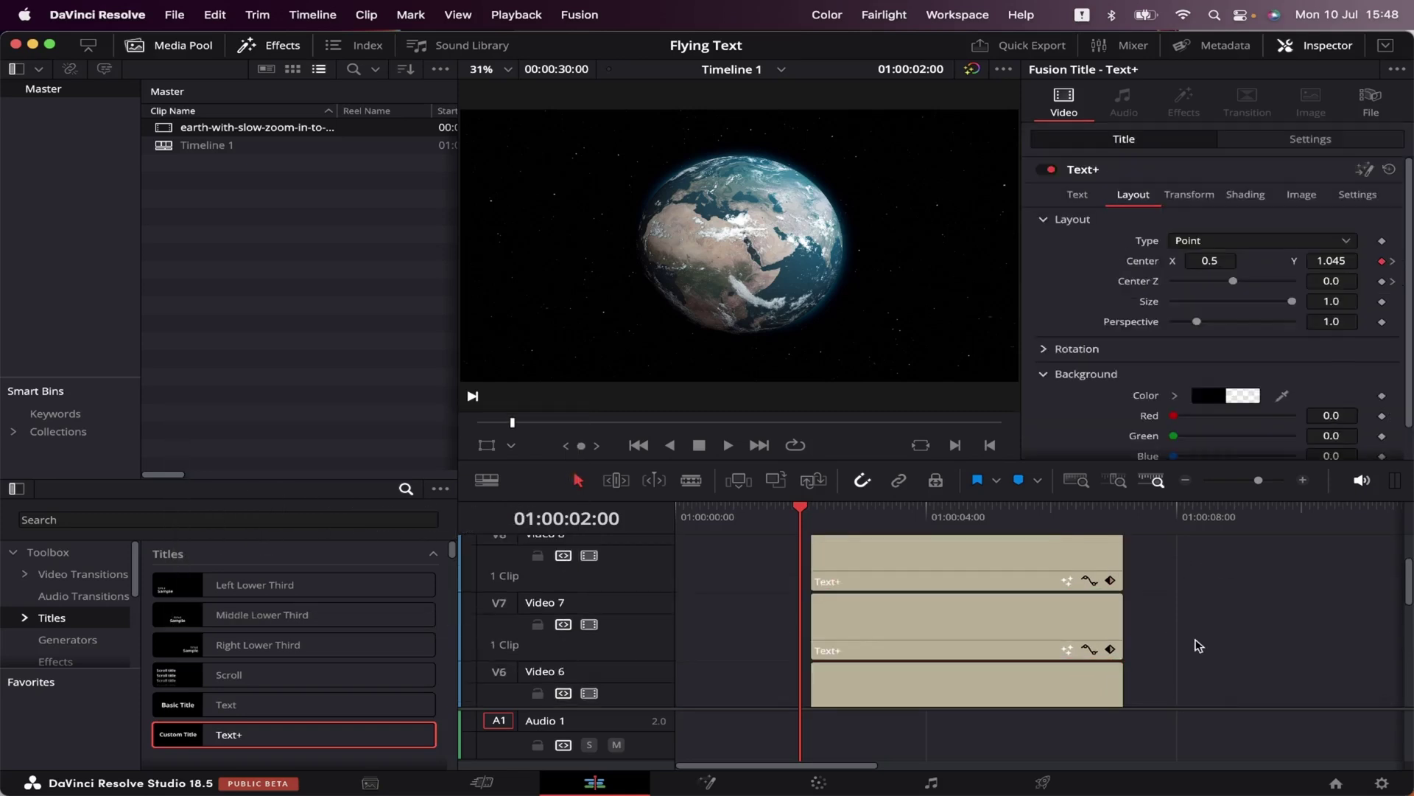
- Shift the titles on Video 7 through Video 9 five frames later than the Video 6 title
left_click_drag(1198, 642, 922, 532)
scroll(1018, 589, "down", 2)
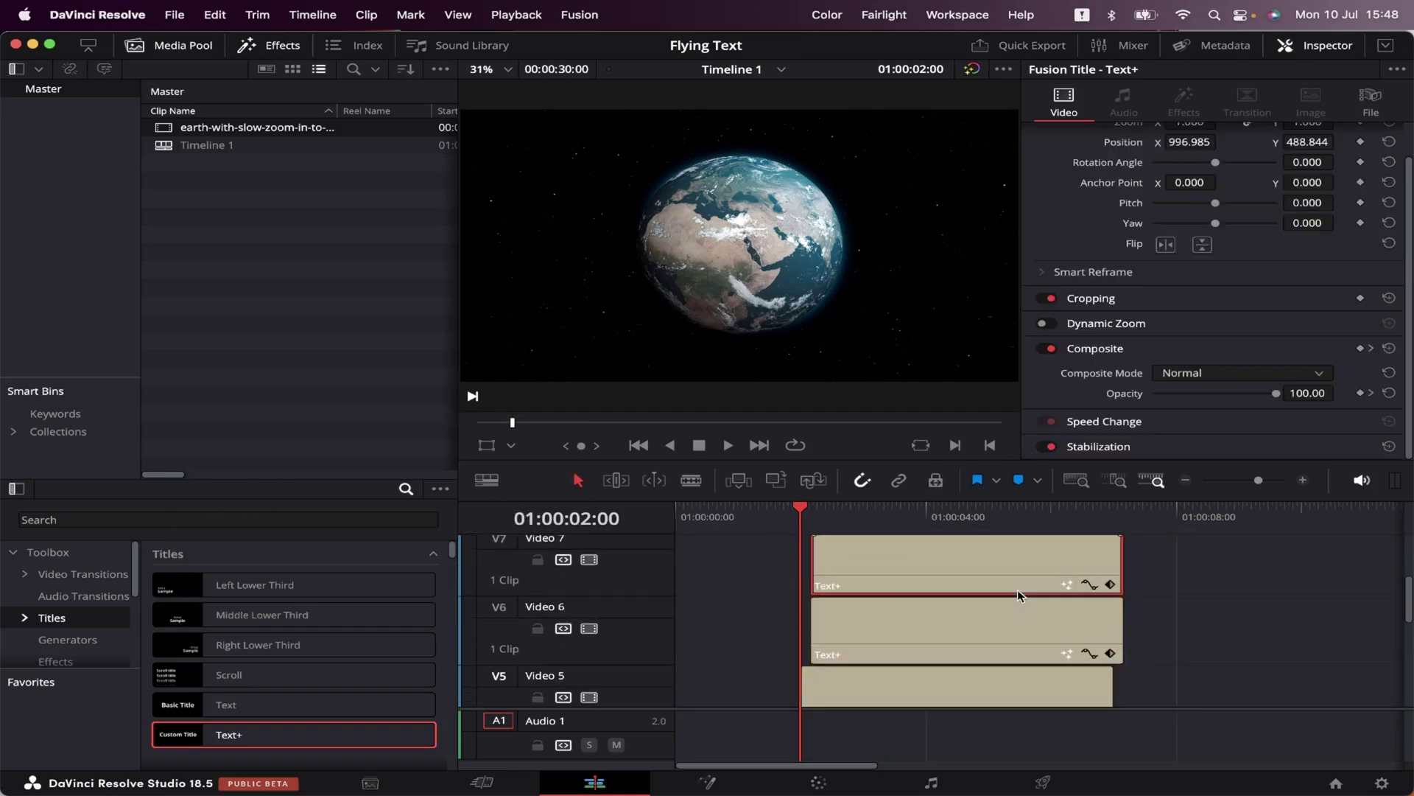
key("period")
key("period")
key("period")
key("period")
- Shift the Video 8 and Video 9 titles five frames later, and the Video 9 title another five frames
scroll(1021, 592, "up", 2)
left_click_drag(1201, 633, 870, 521)
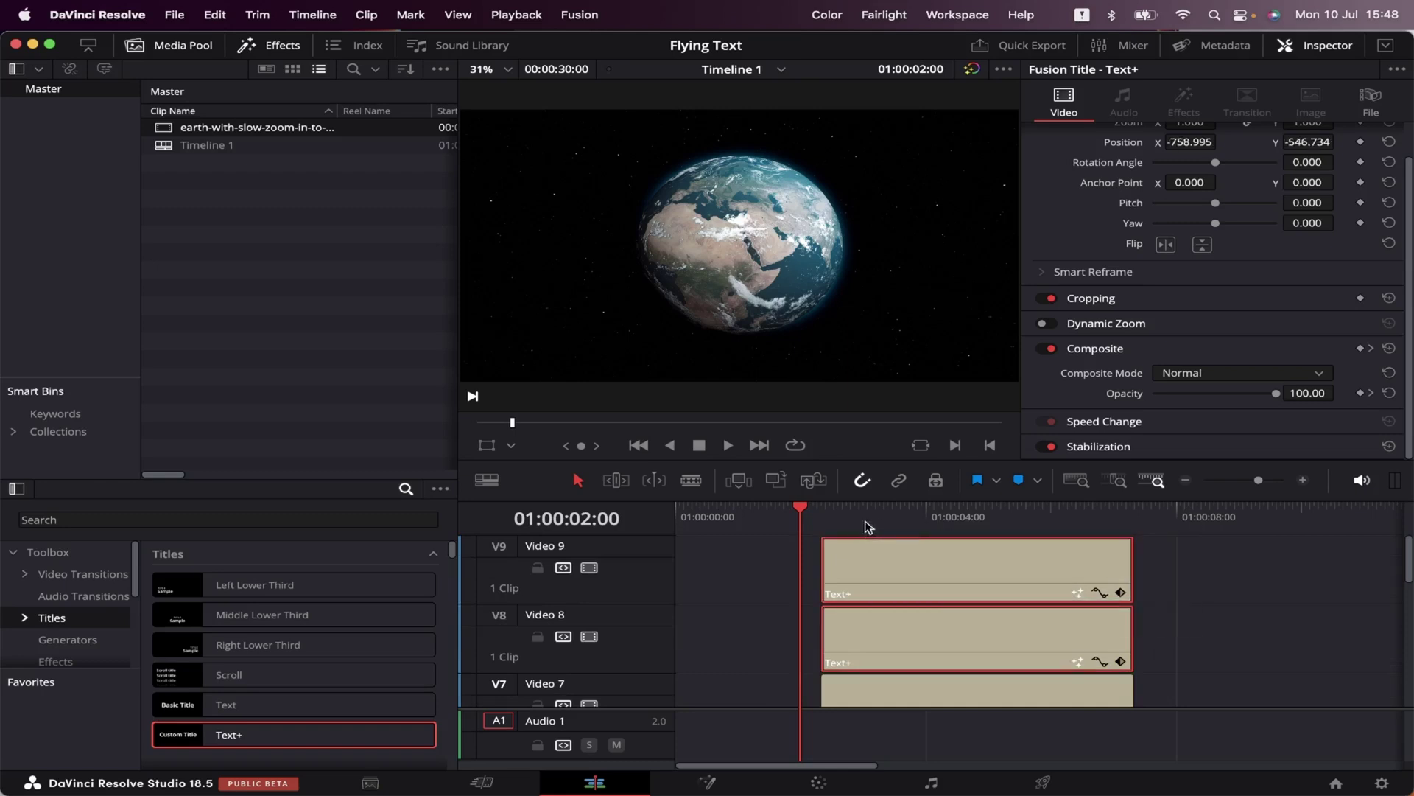
key("period")
key("period")
key("period")
key("period")
key("period")
left_click(916, 568)
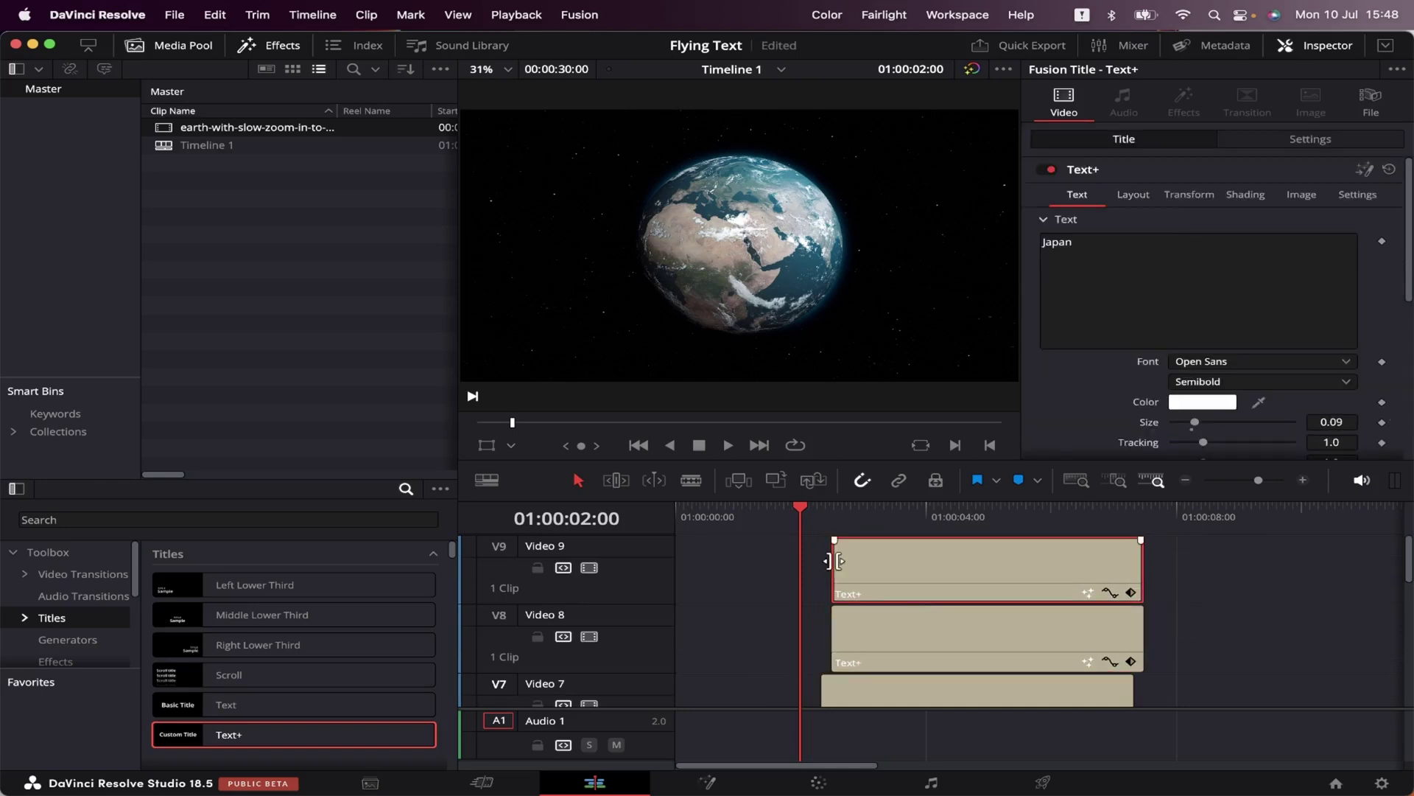
- Enable Motion Blur on the United States title on Video 5 and set its quality to 8
scroll(921, 657, "down", 3)
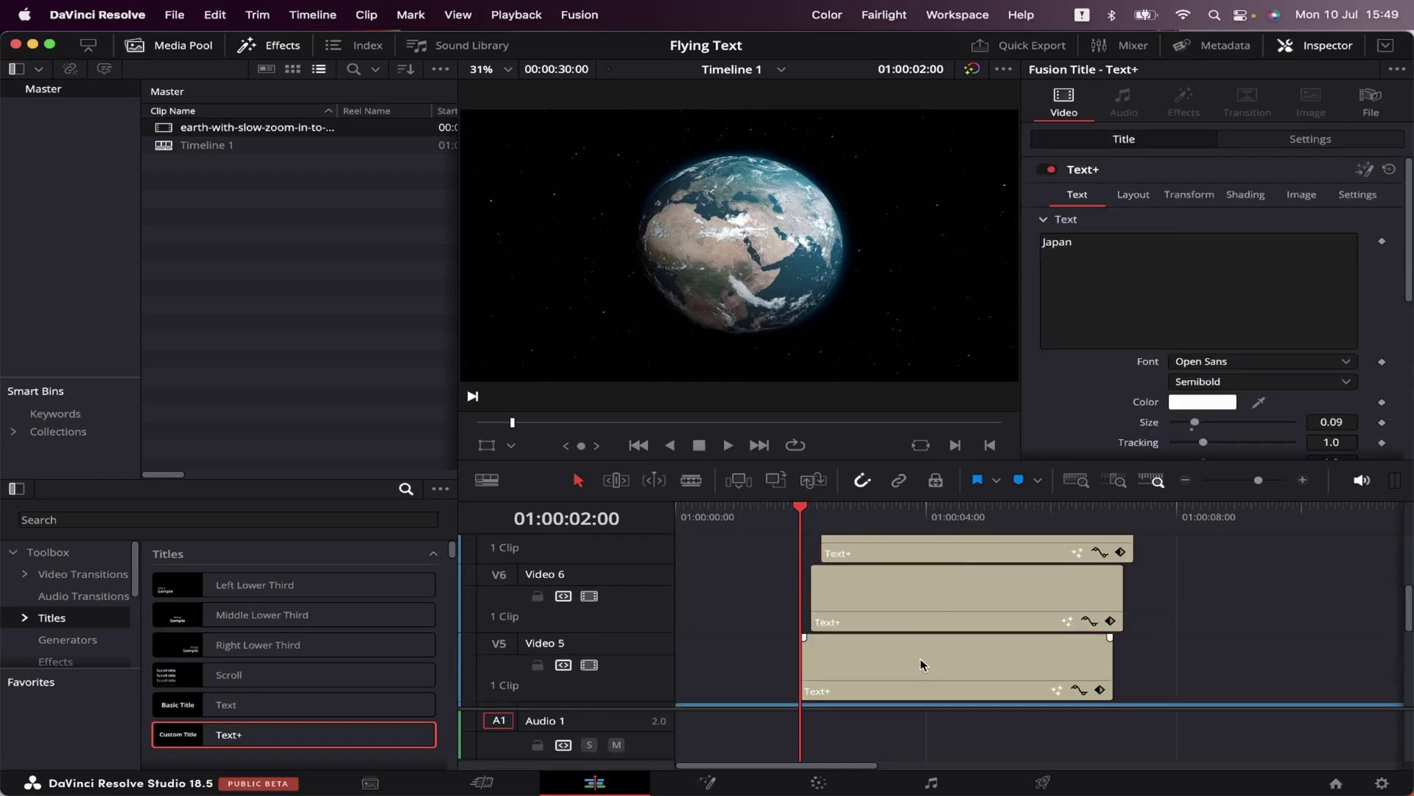
left_click(878, 671)
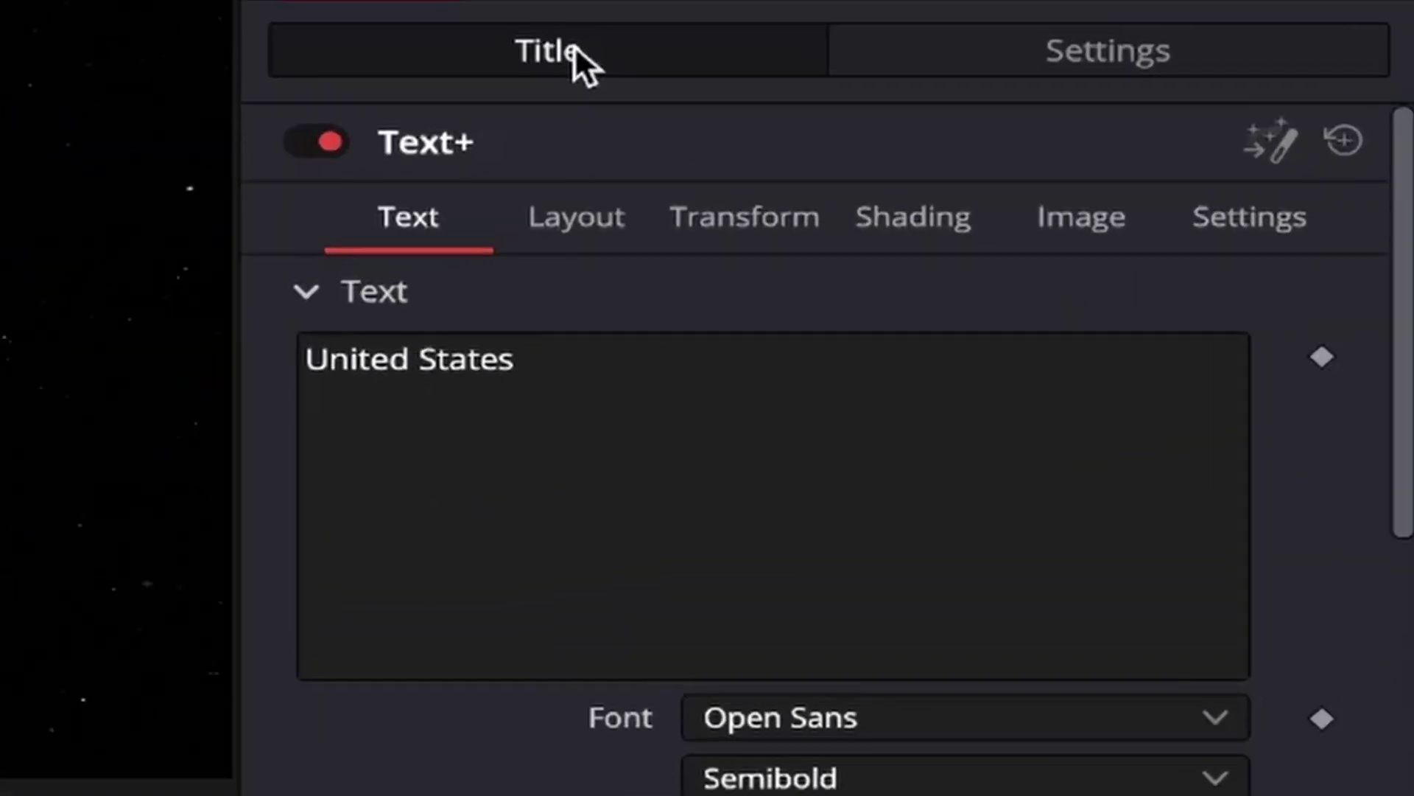
left_click(1286, 219)
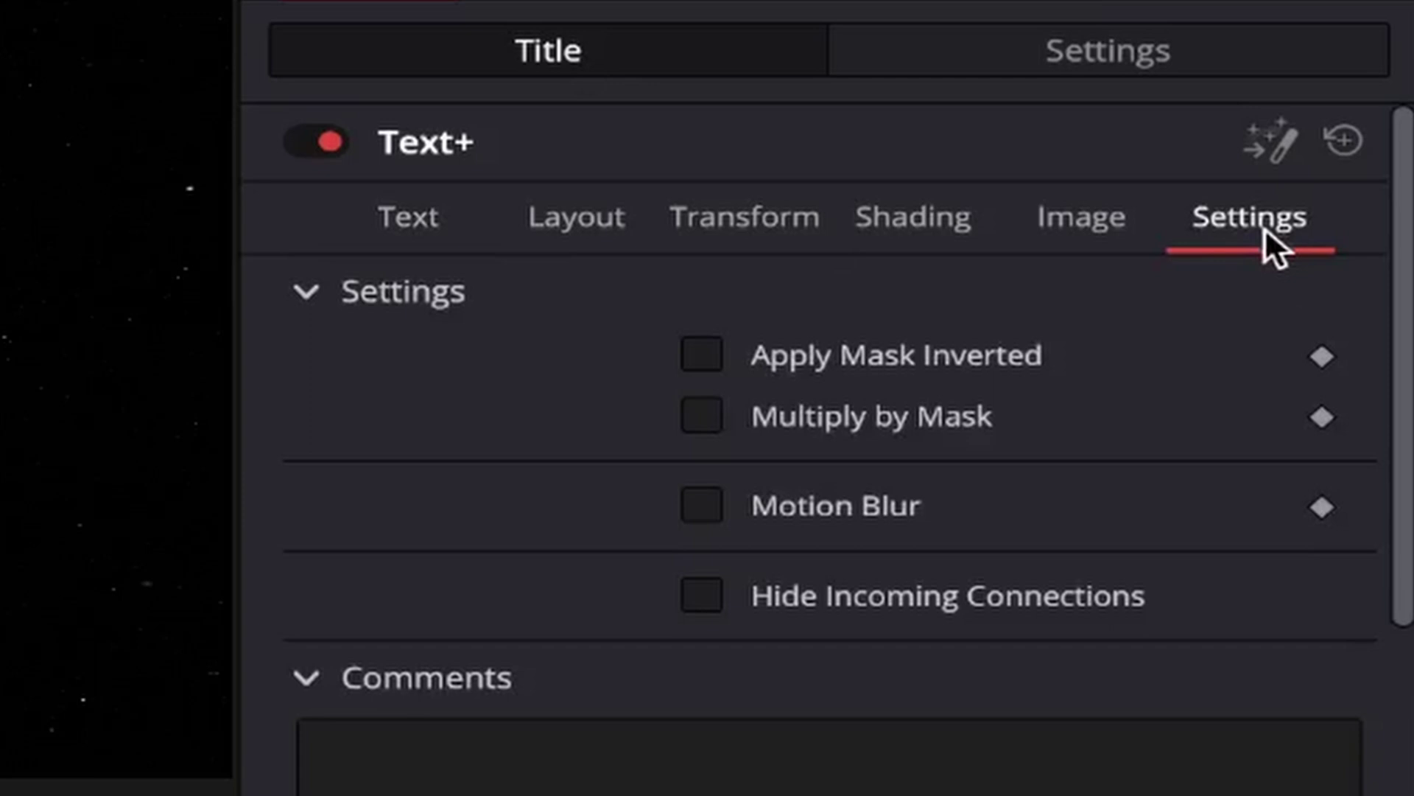
left_click(709, 511)
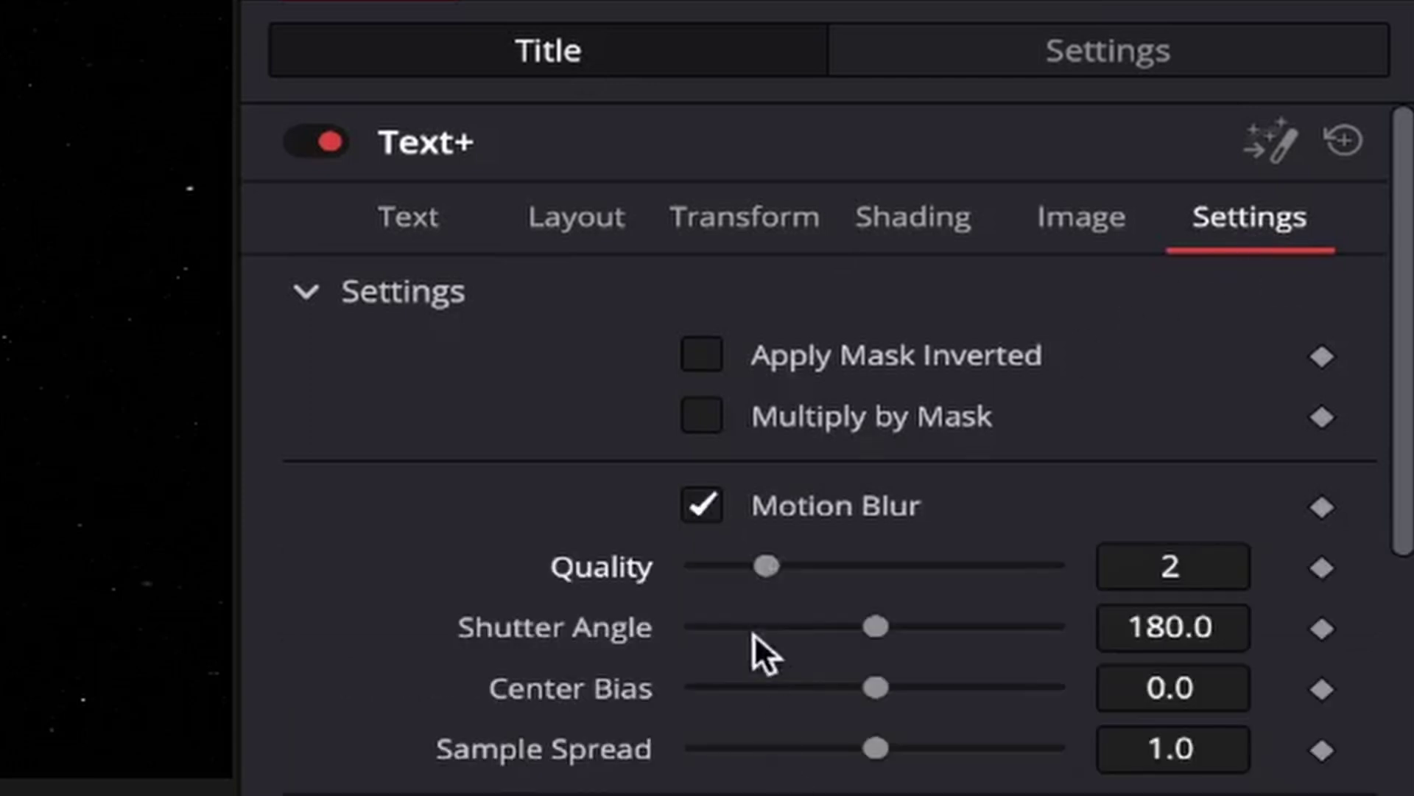
left_click_drag(766, 567, 965, 569)
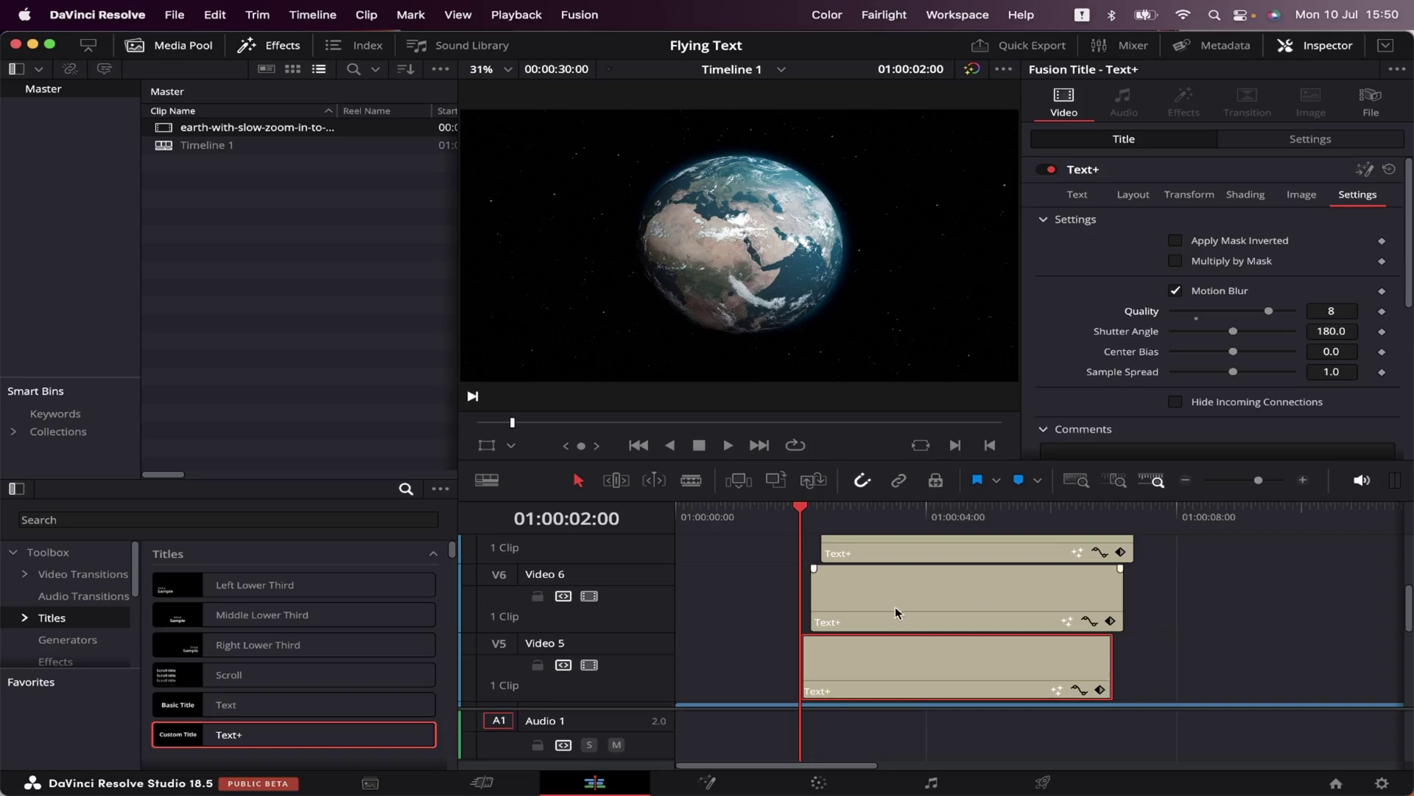
- Enable Motion Blur with quality 8 on the Video 6 and Video 7 titles
left_click(896, 608)
left_click(1355, 194)
left_click(1175, 290)
left_click_drag(1196, 311, 1268, 311)
scroll(1007, 580, "up", 2)
left_click(1007, 581)
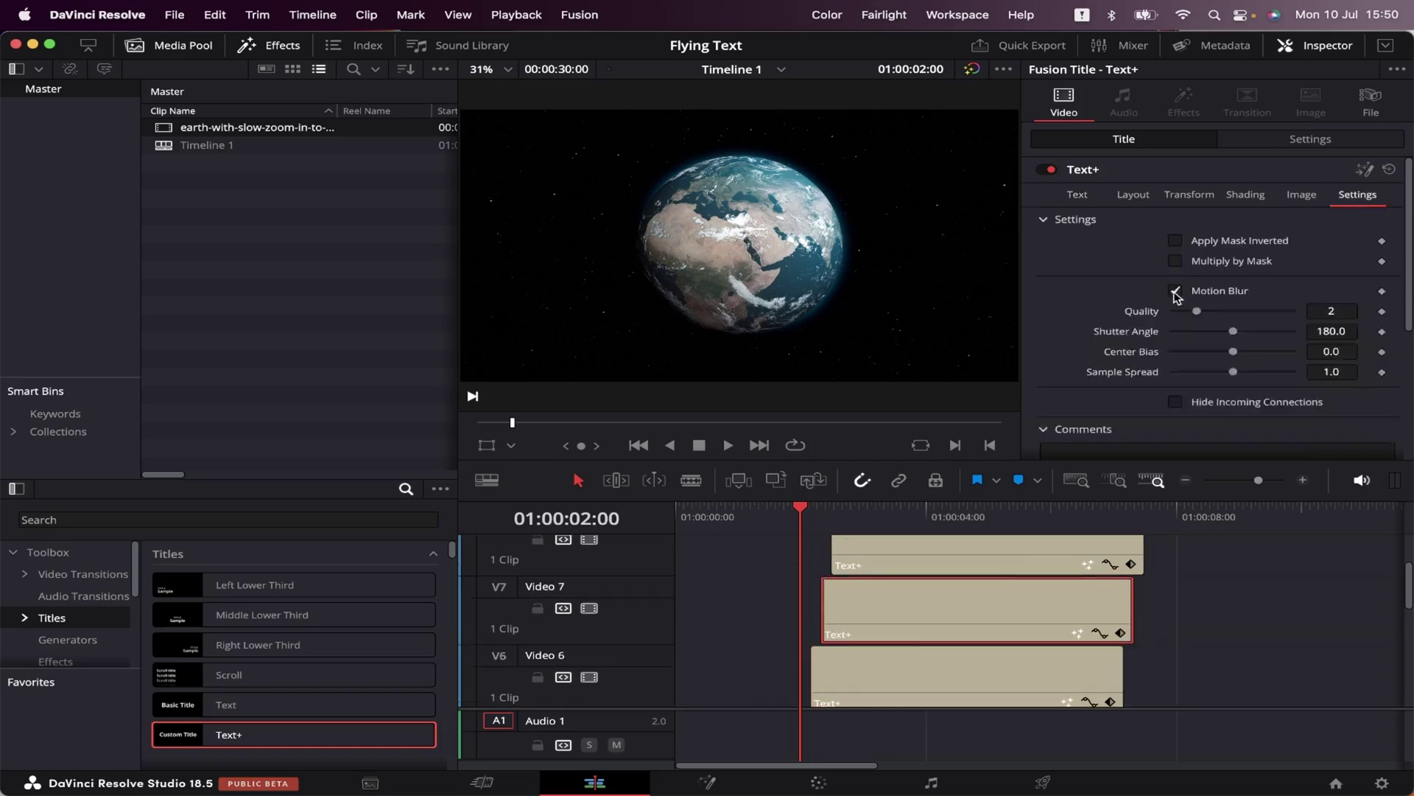
scroll(998, 581, "up", 3)
left_click_drag(1197, 311, 1270, 310)
- Enable Motion Blur with quality 8 on the Video 8 and Video 9 titles
left_click(997, 582)
left_click(1175, 291)
scroll(1060, 572, "up", 2)
left_click(1061, 572)
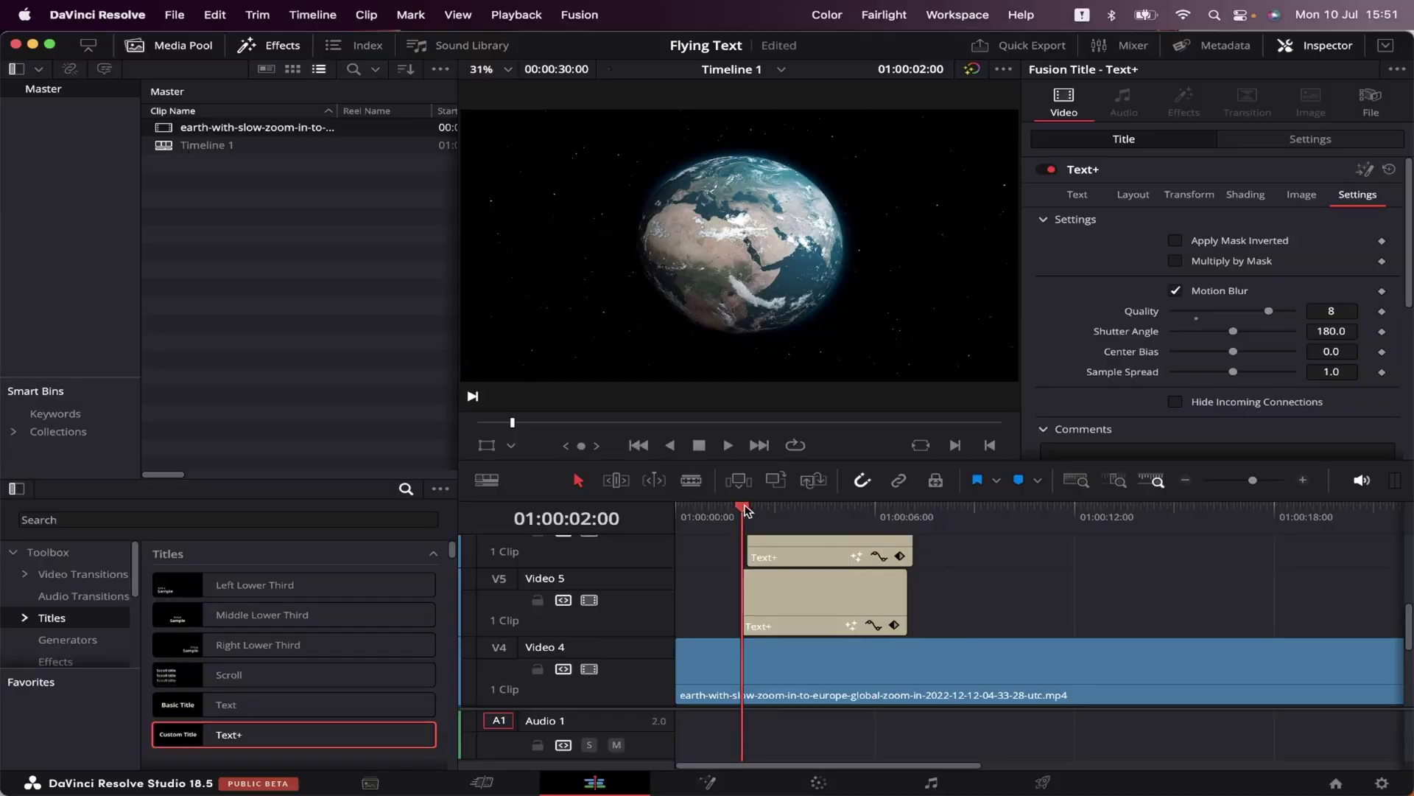
- Move the playhead to 01:00:03:22 and open the Japan title on Video 9 in Fusion
left_click_drag(747, 511, 799, 510)
scroll(937, 613, "up", 2)
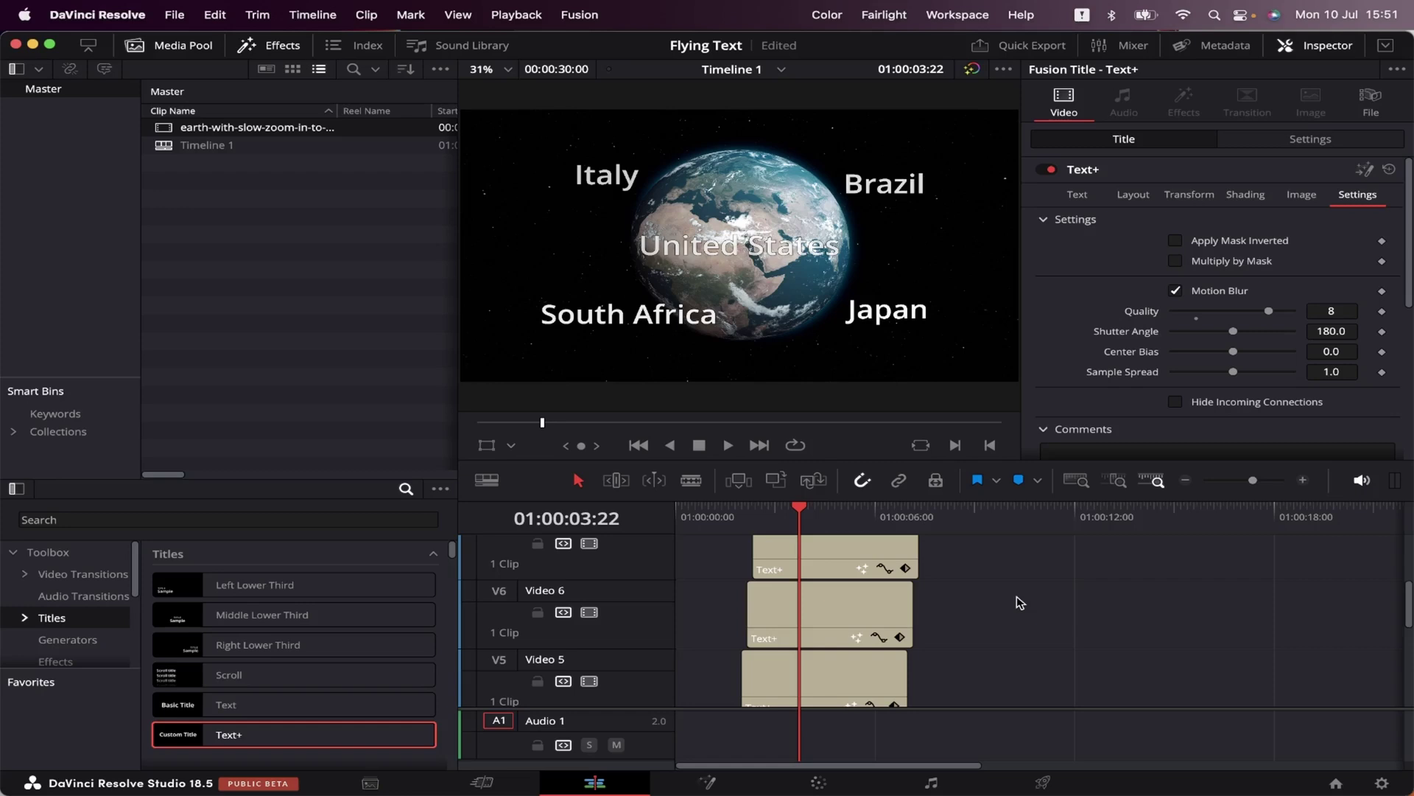
scroll(1024, 589, "up", 3)
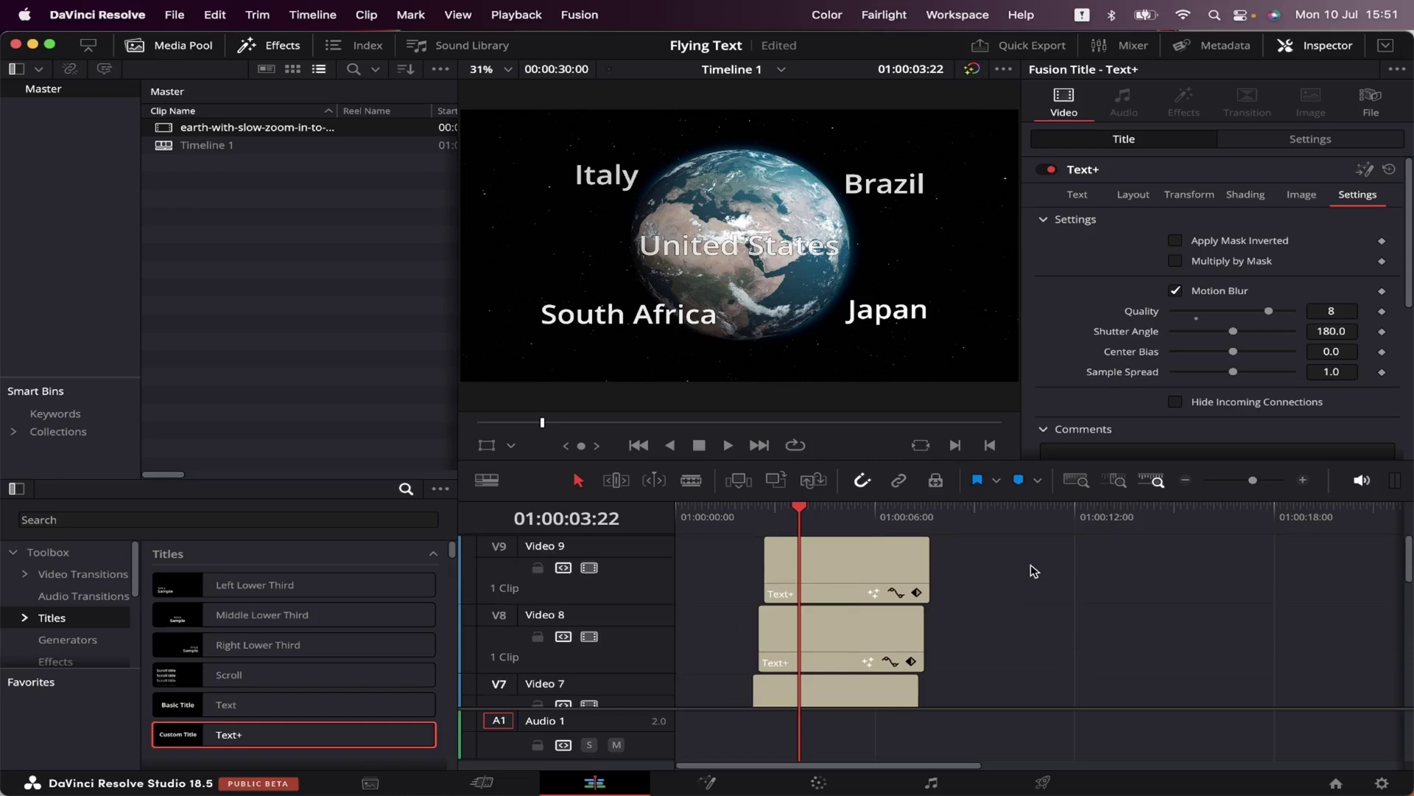
left_click(842, 571)
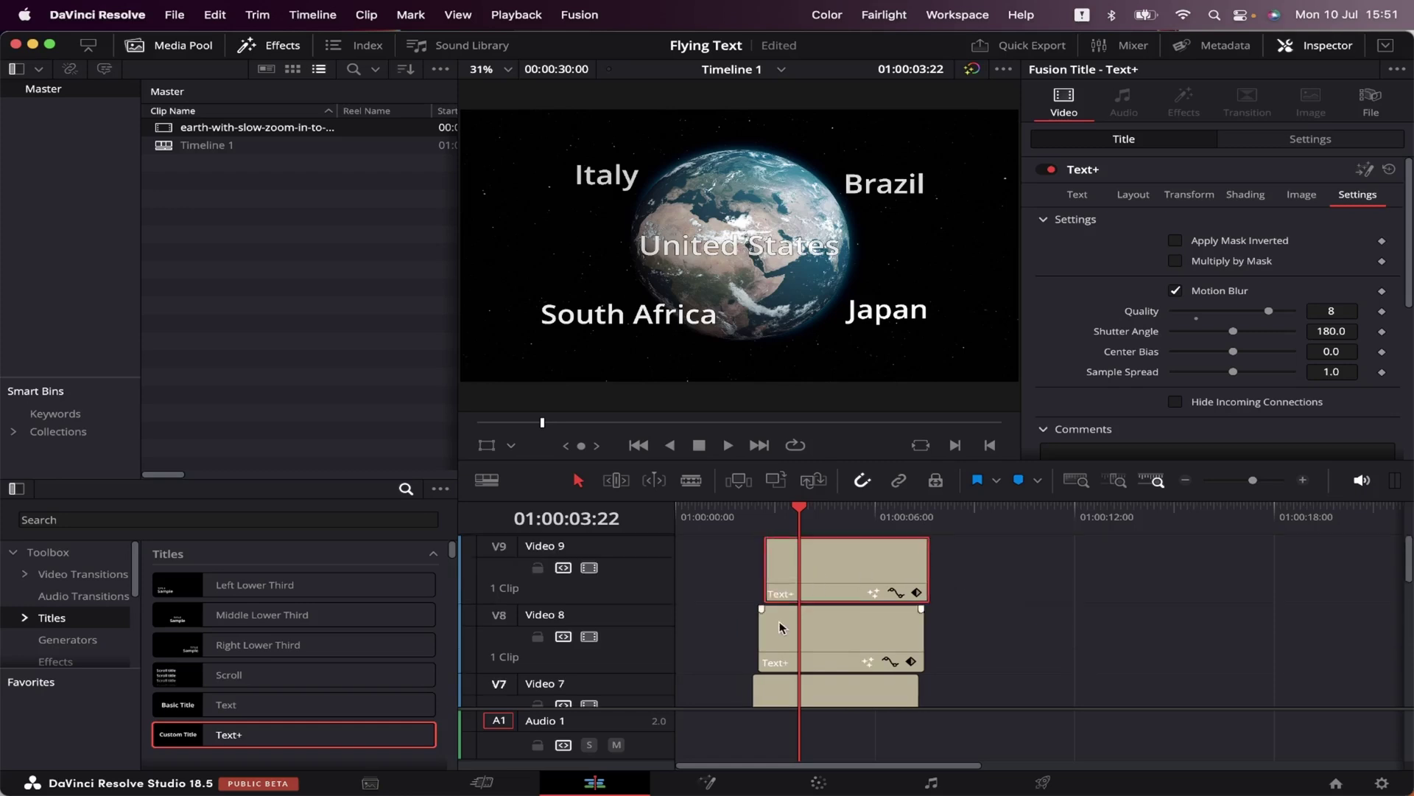
left_click(707, 783)
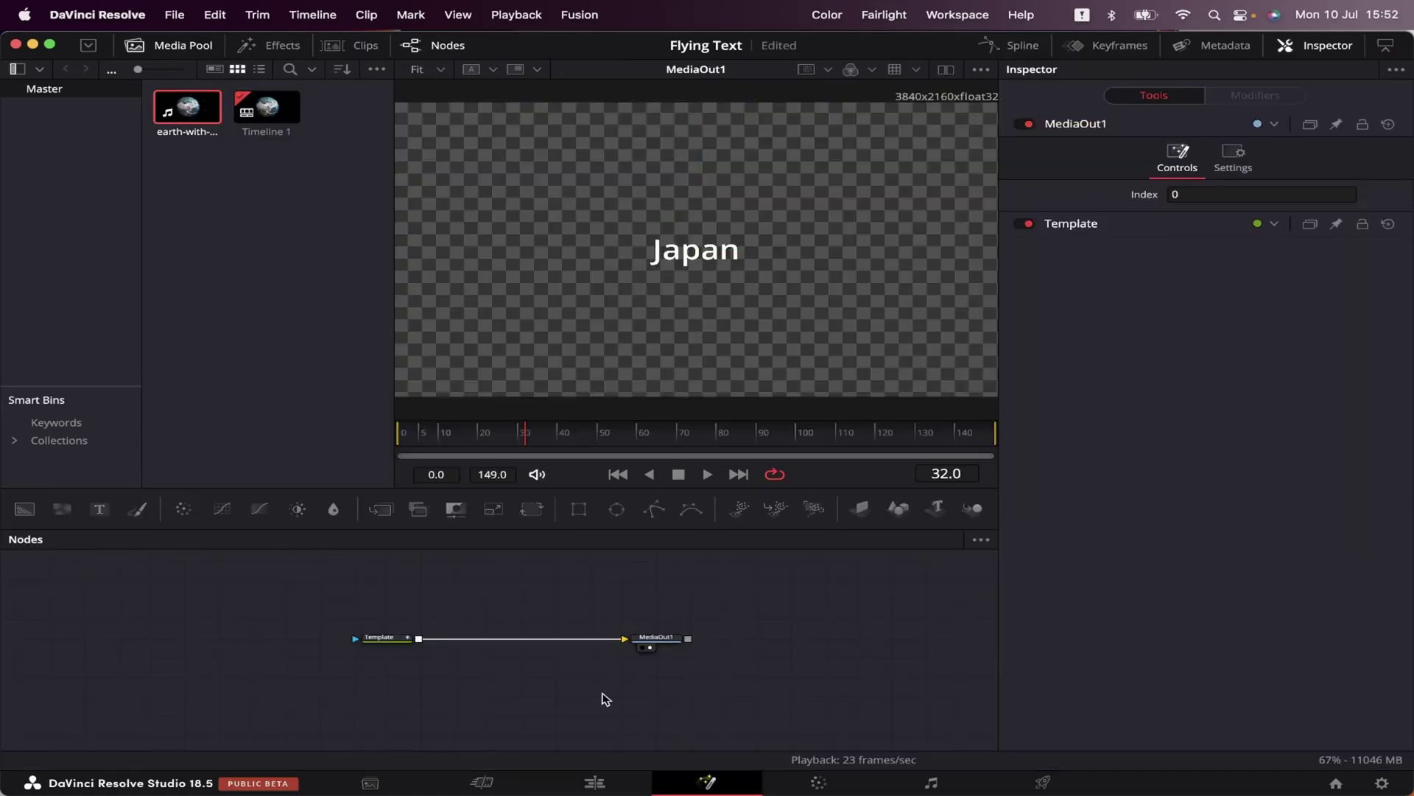
- Add a Gaussian Blur node after the Japan title's Template node
left_click(384, 646)
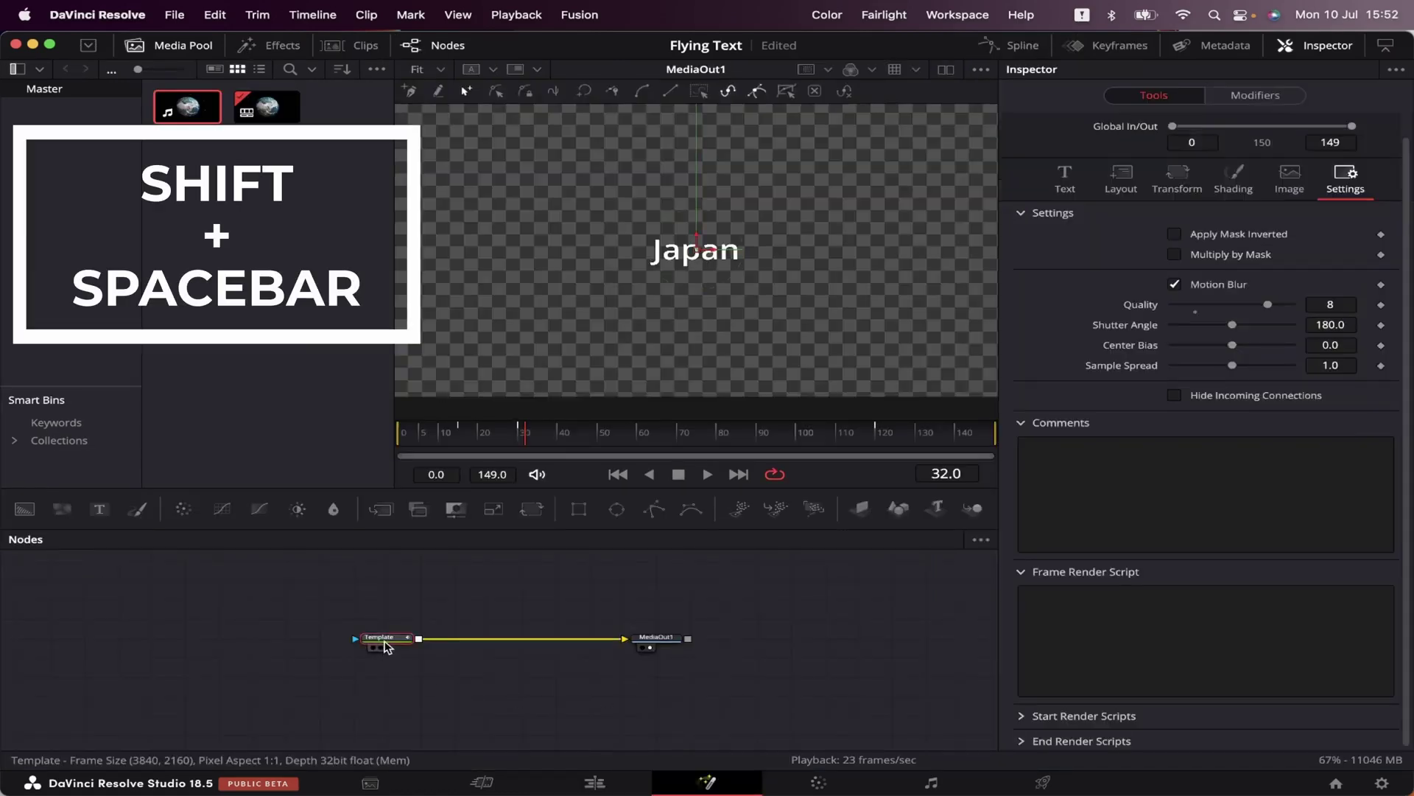
key("shift+space")
type("gau")
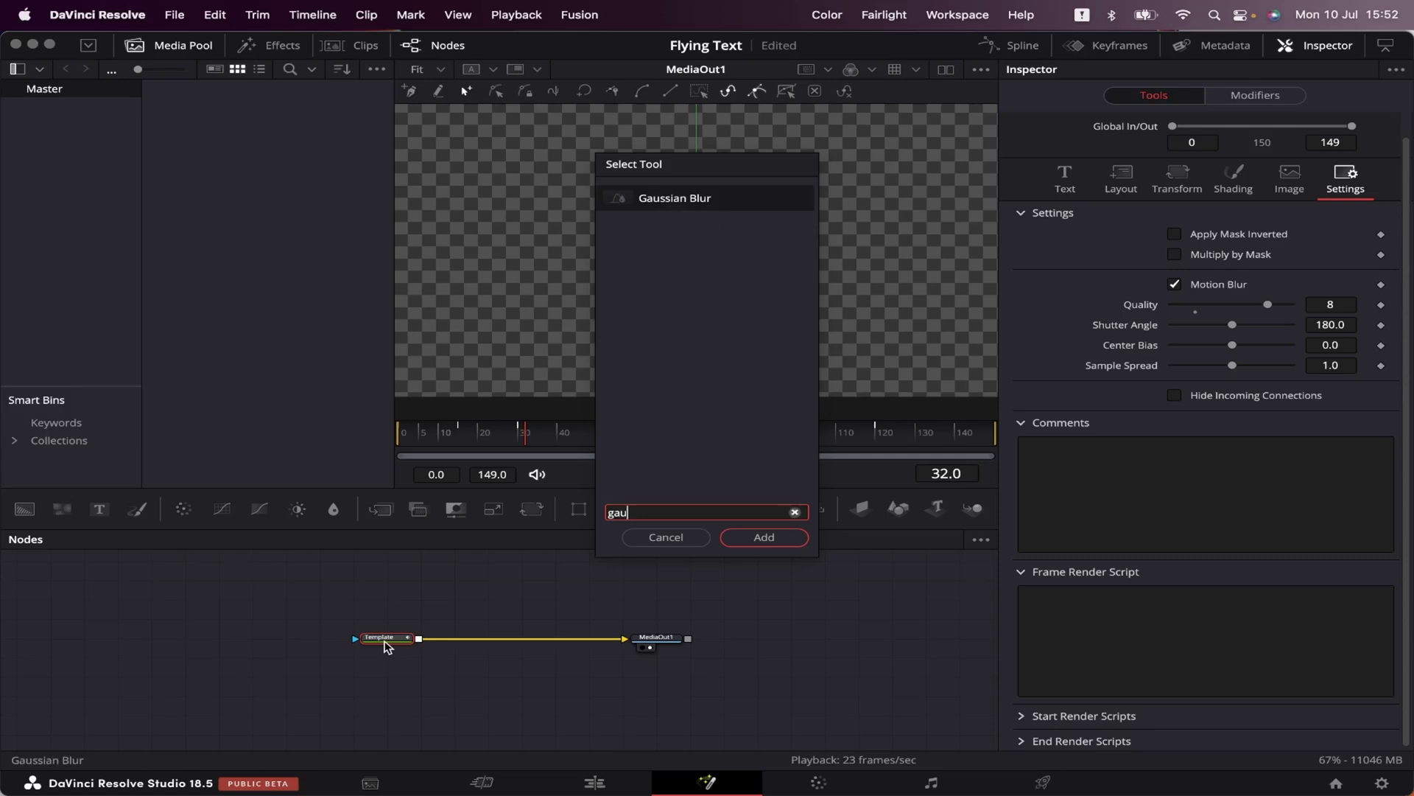
left_click(766, 540)
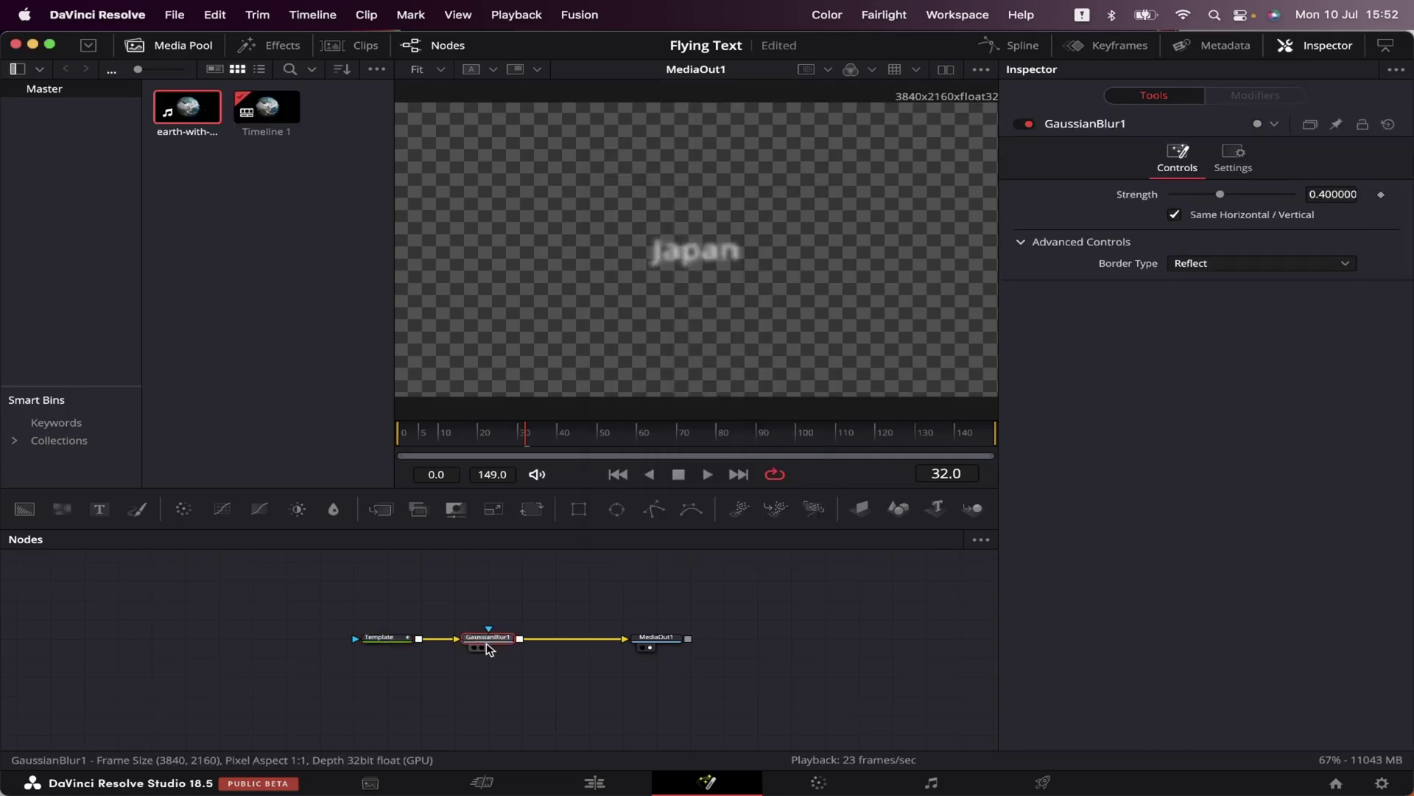
- Insert the Gaussian Blur node into the connection between Template and MediaOut1, lower its strength slightly, and return to the timeline
mouse_move(487, 642)
left_mouse_down()
mouse_move(485, 595)
mouse_move(487, 662)
mouse_move(492, 606)
mouse_move(499, 639)
left_mouse_up()
key("shift")
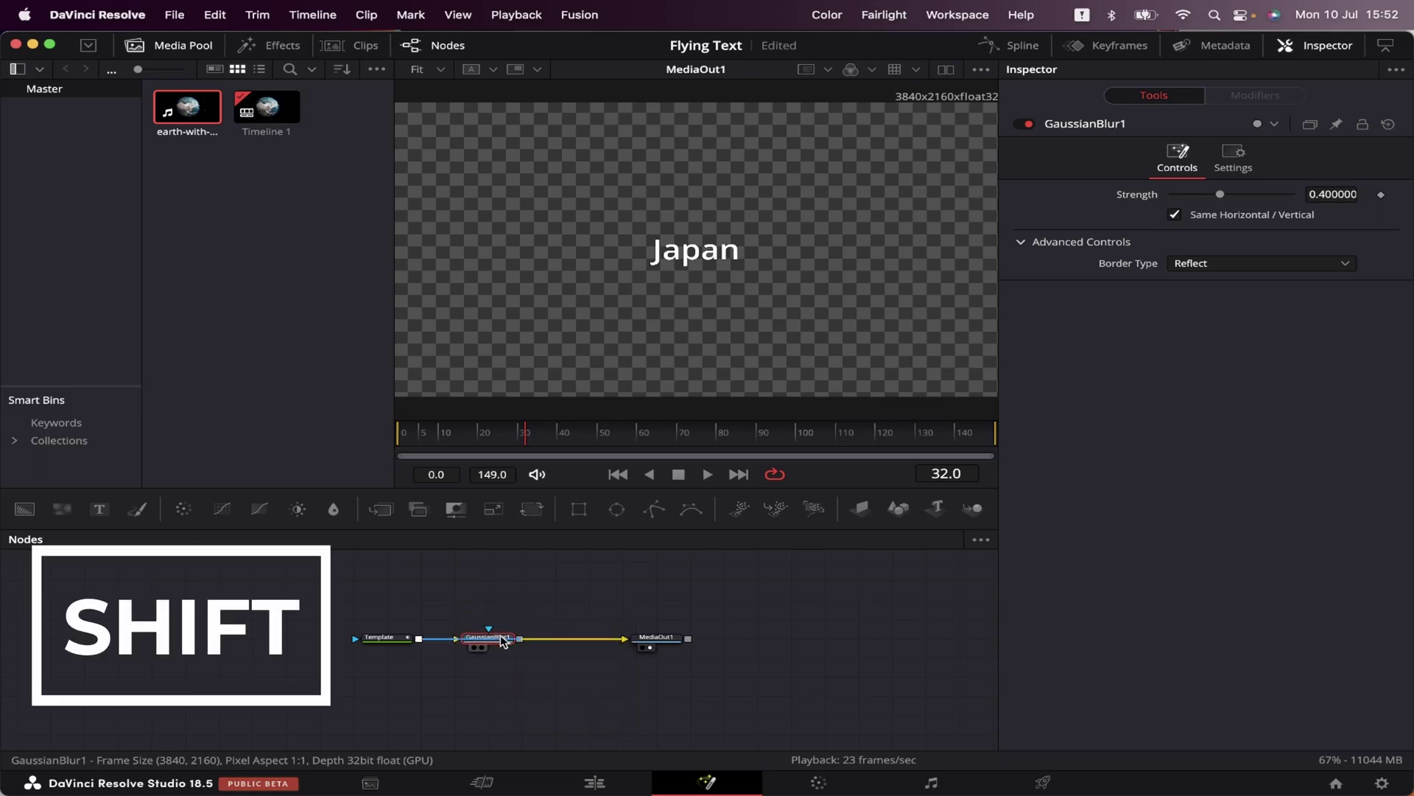
left_click_drag(495, 639, 496, 641)
left_click_drag(1221, 196, 1216, 198)
left_click(595, 783)
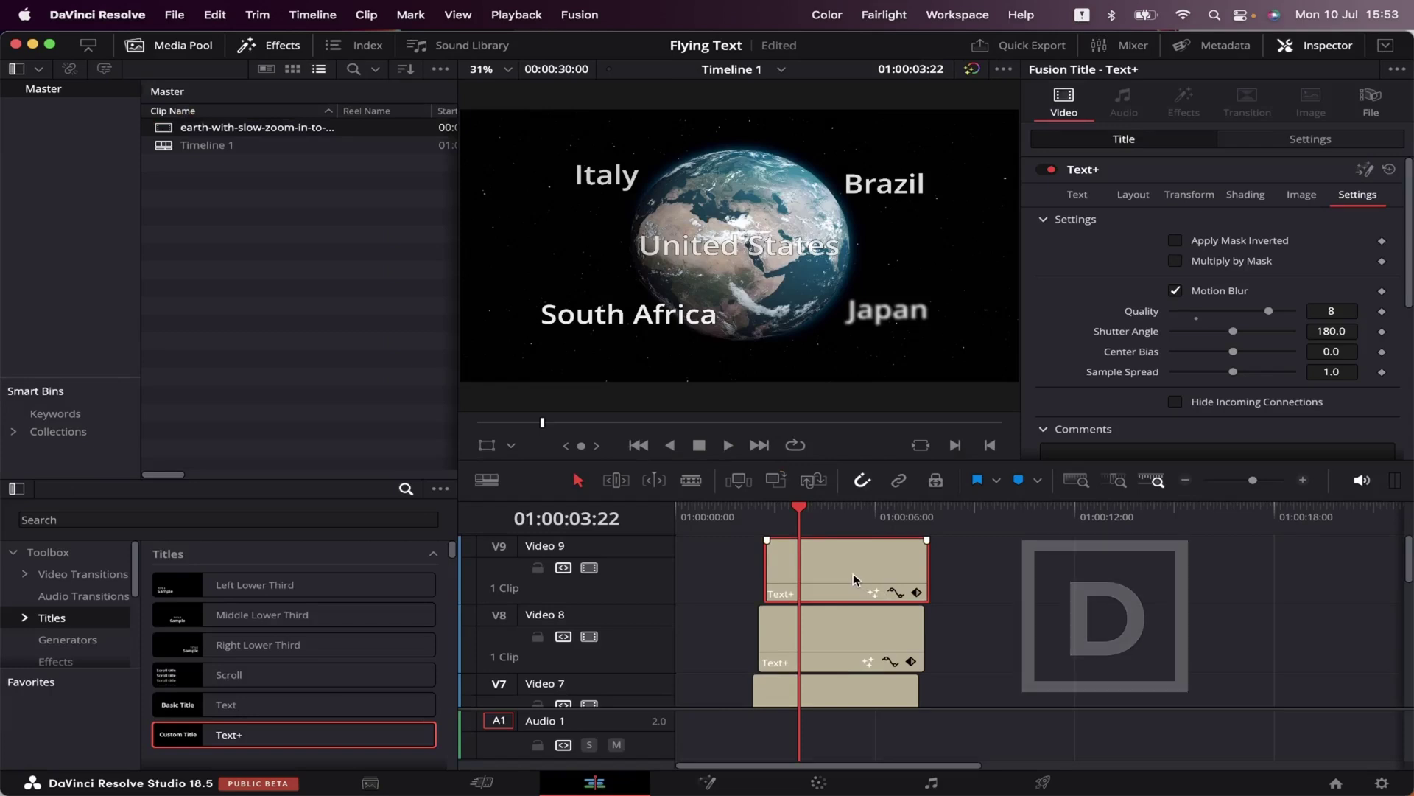
- Disable the Japan title clip and add a Gaussian Blur with reduced strength to the South Africa title on Video 8
key("d")
left_click(834, 634)
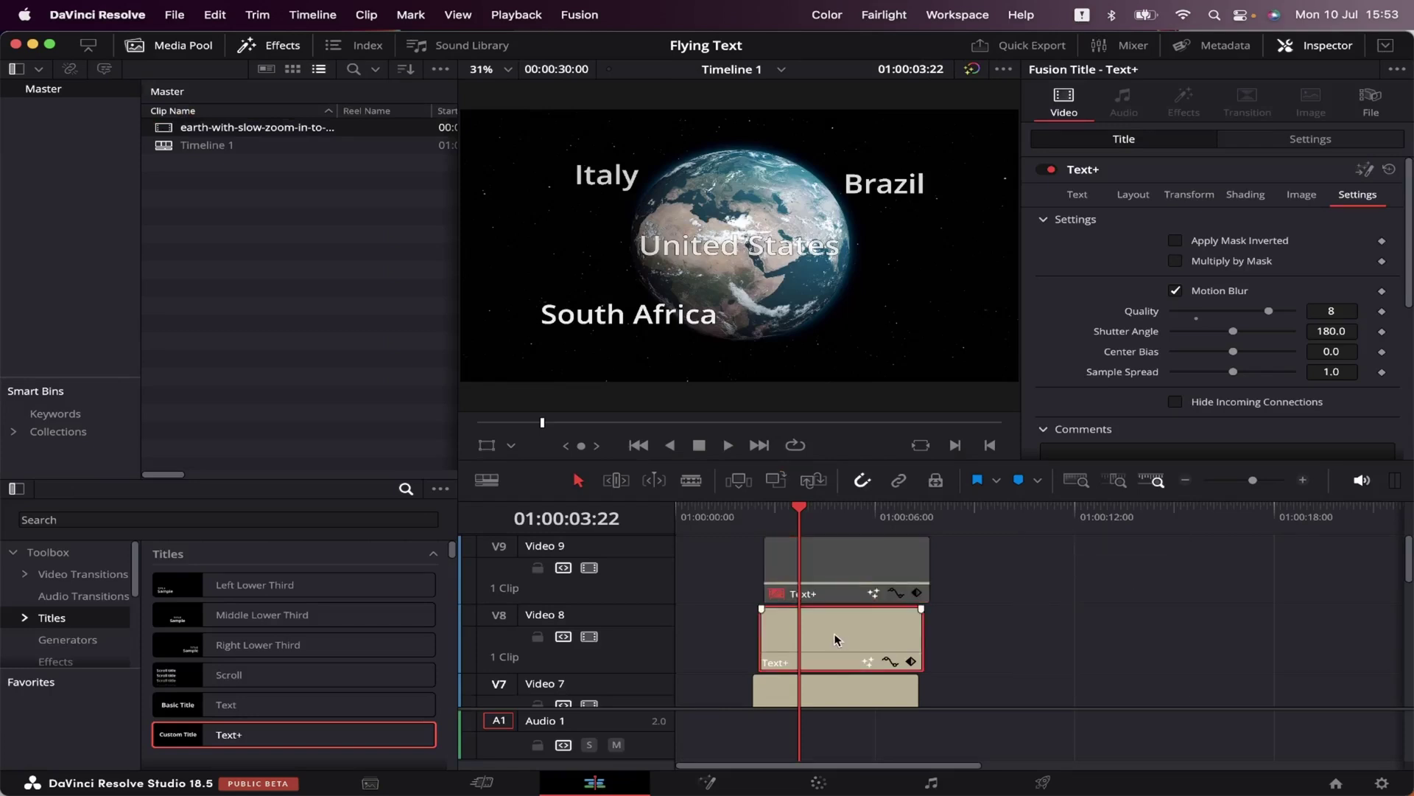
left_click(708, 783)
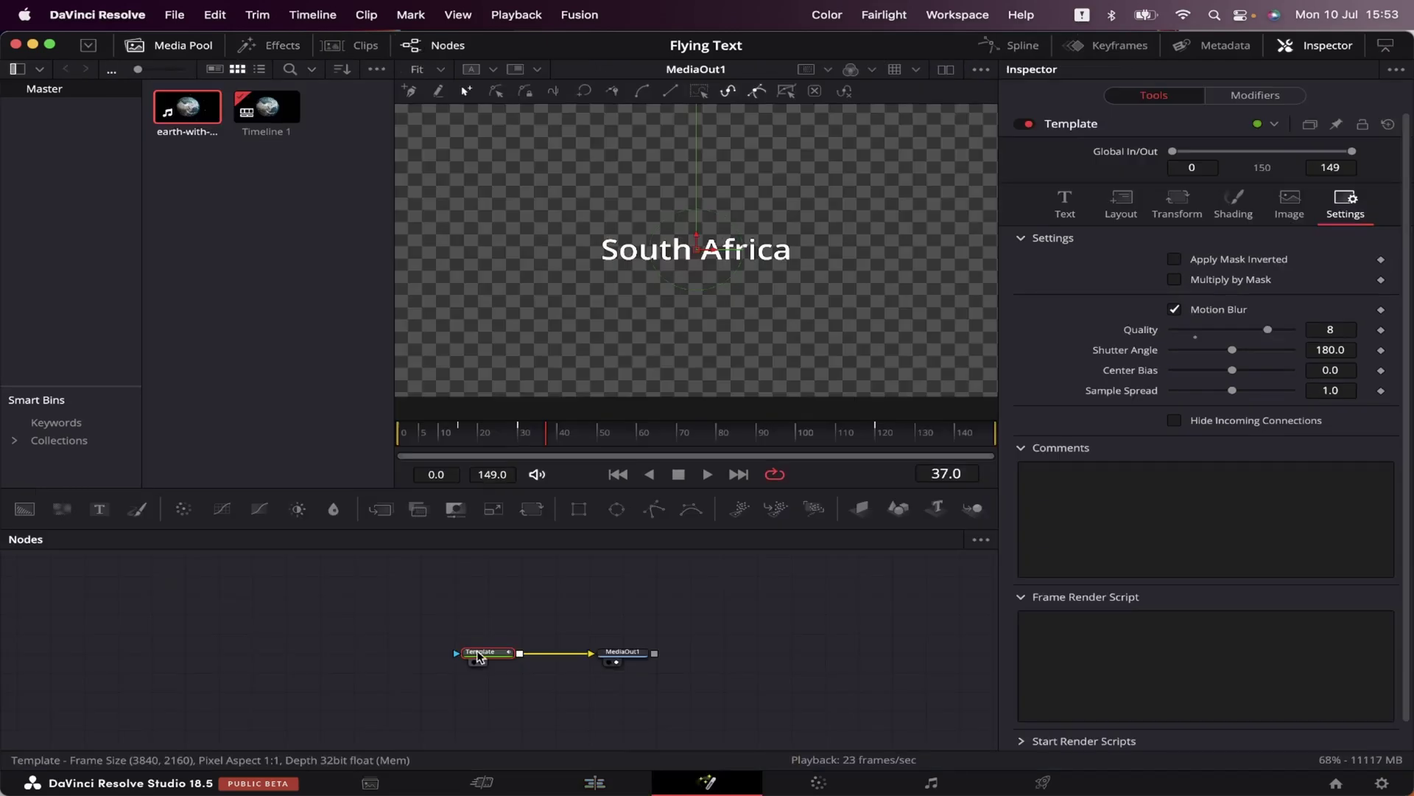
key("shift+space")
type("gau")
key("Return")
left_click_drag(1232, 194, 1204, 204)
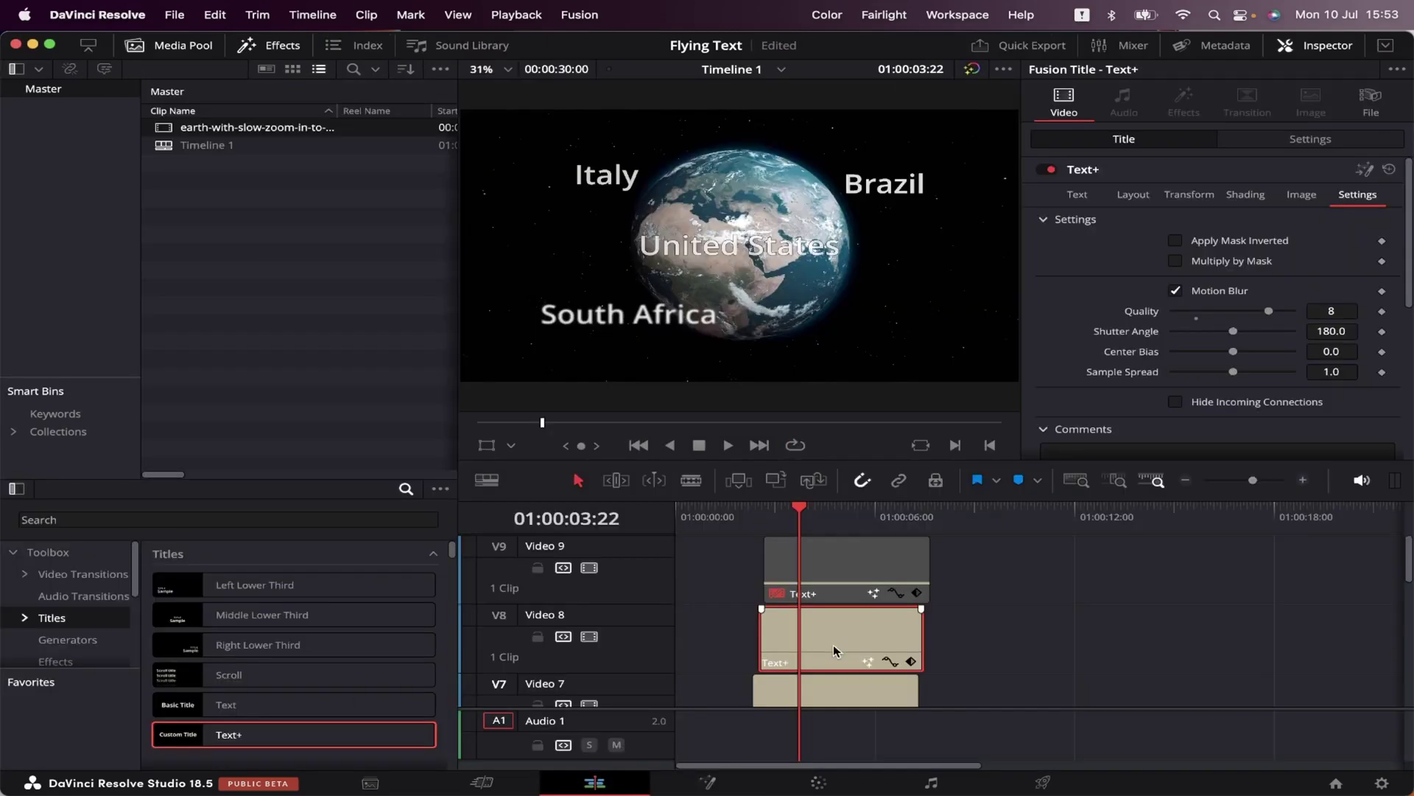
- Disable the South Africa title clip and add a Gaussian Blur with reduced strength to the Brazil title on Video 7
key("d")
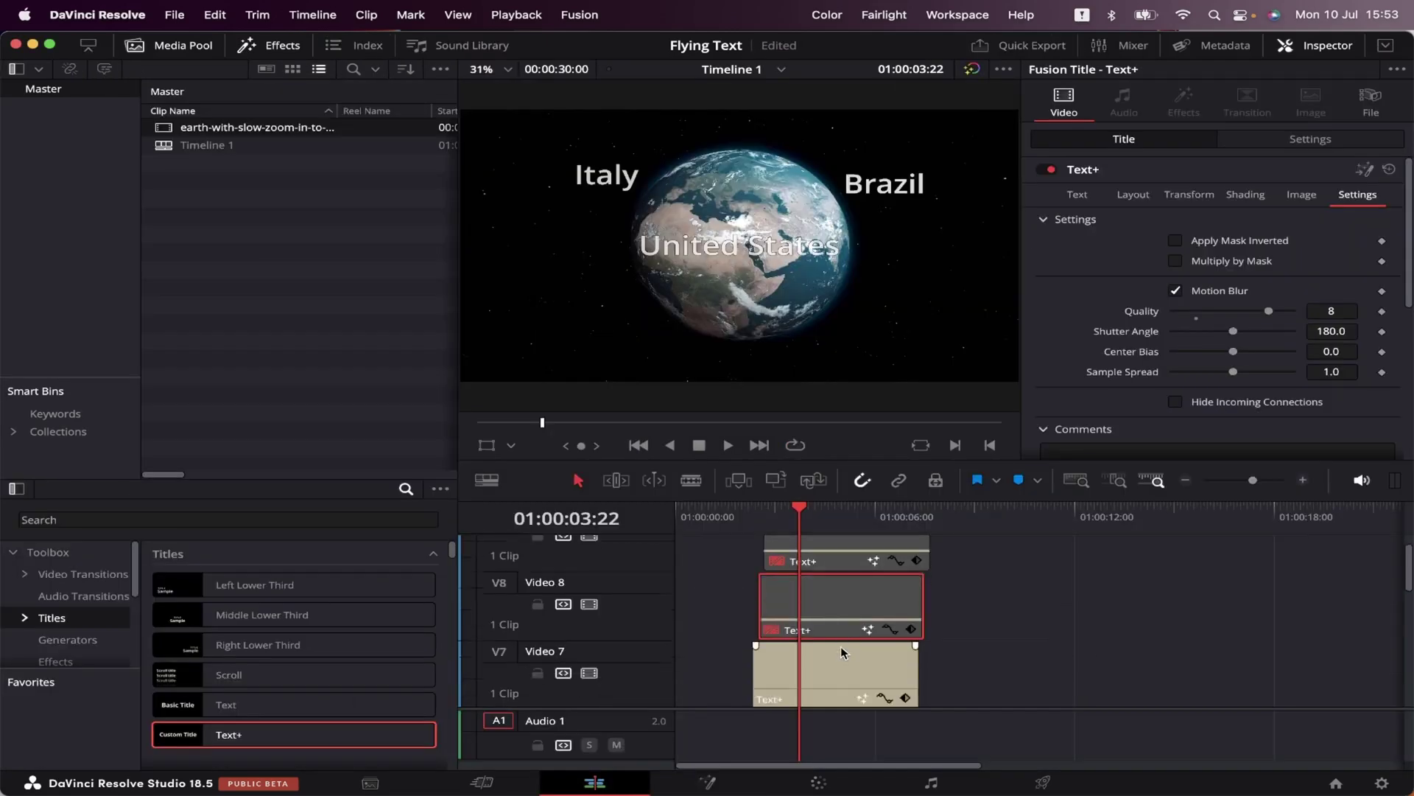
left_click(845, 652)
key("shift+5")
key("shift+space")
type("gau")
key("Return")
left_click_drag(1233, 194, 1214, 198)
key("shift+4")
- Add a Gaussian Blur to the Italy title on Video 6 in Fusion and return to the timeline
left_click(726, 781)
key("shift+space")
type("gau")
key("Return")
key("shift+4")
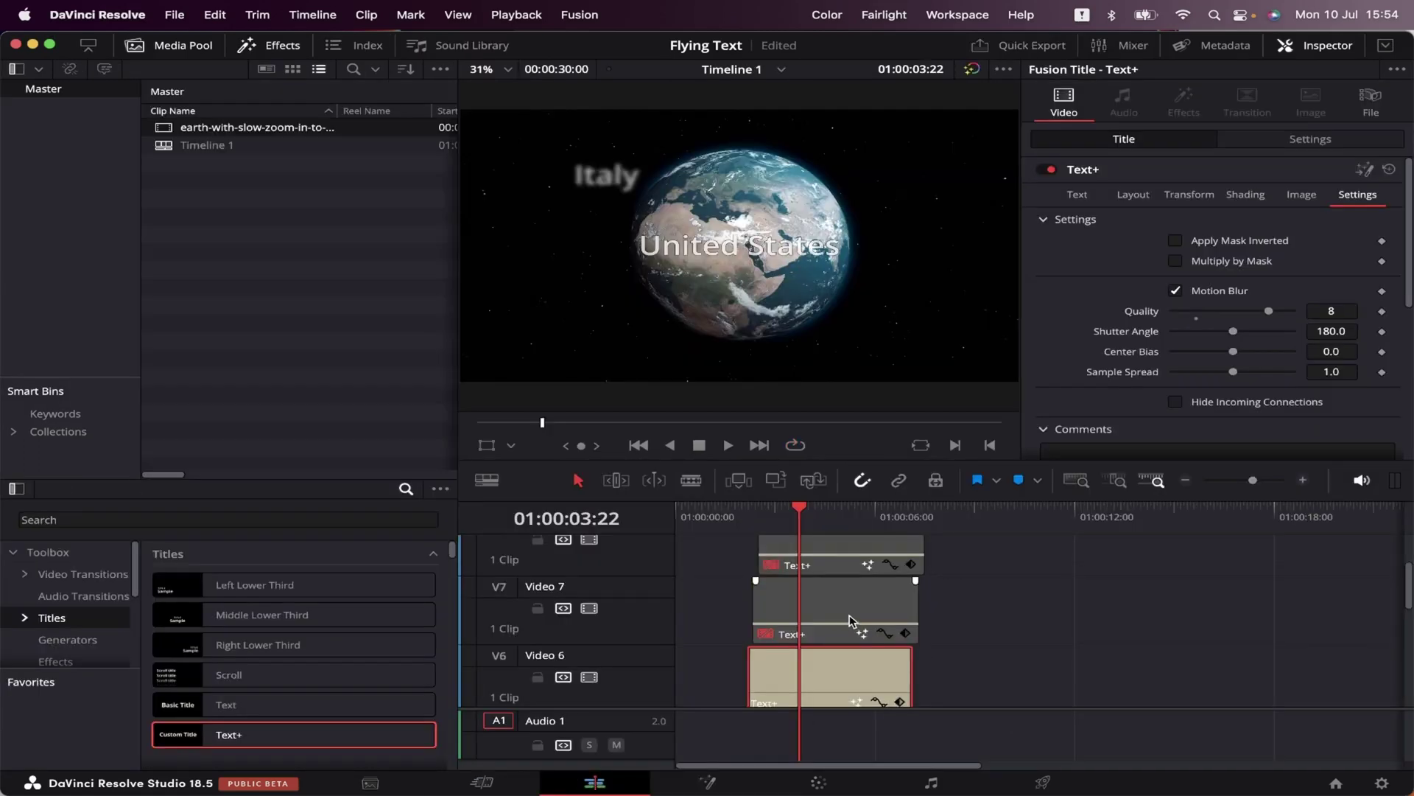
- Re-enable the disabled title clips on Video 7, Video 8 and Video 9
left_click(849, 618)
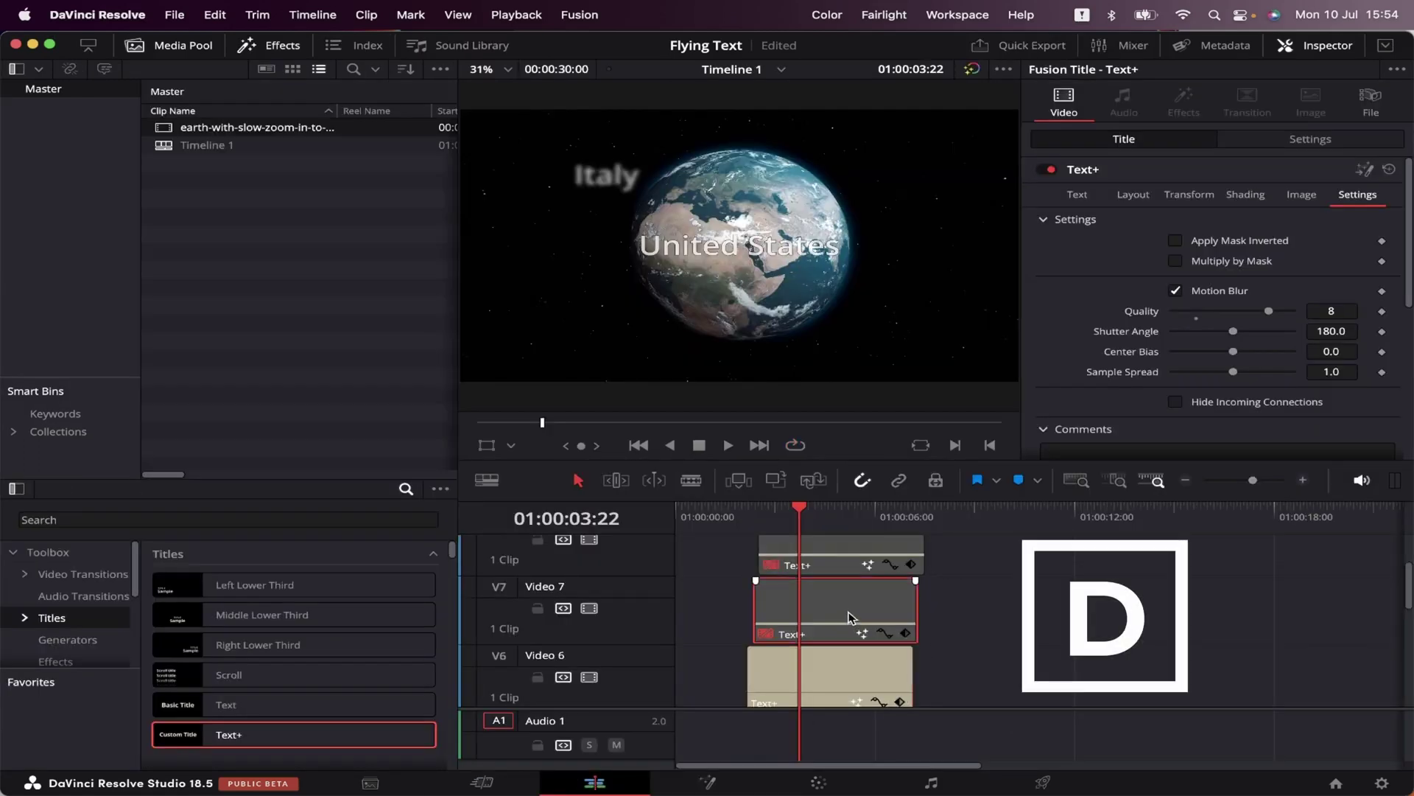
key("d")
scroll(849, 617, "up", 2)
left_click(849, 617)
key("d")
left_click(843, 574)
key("d")
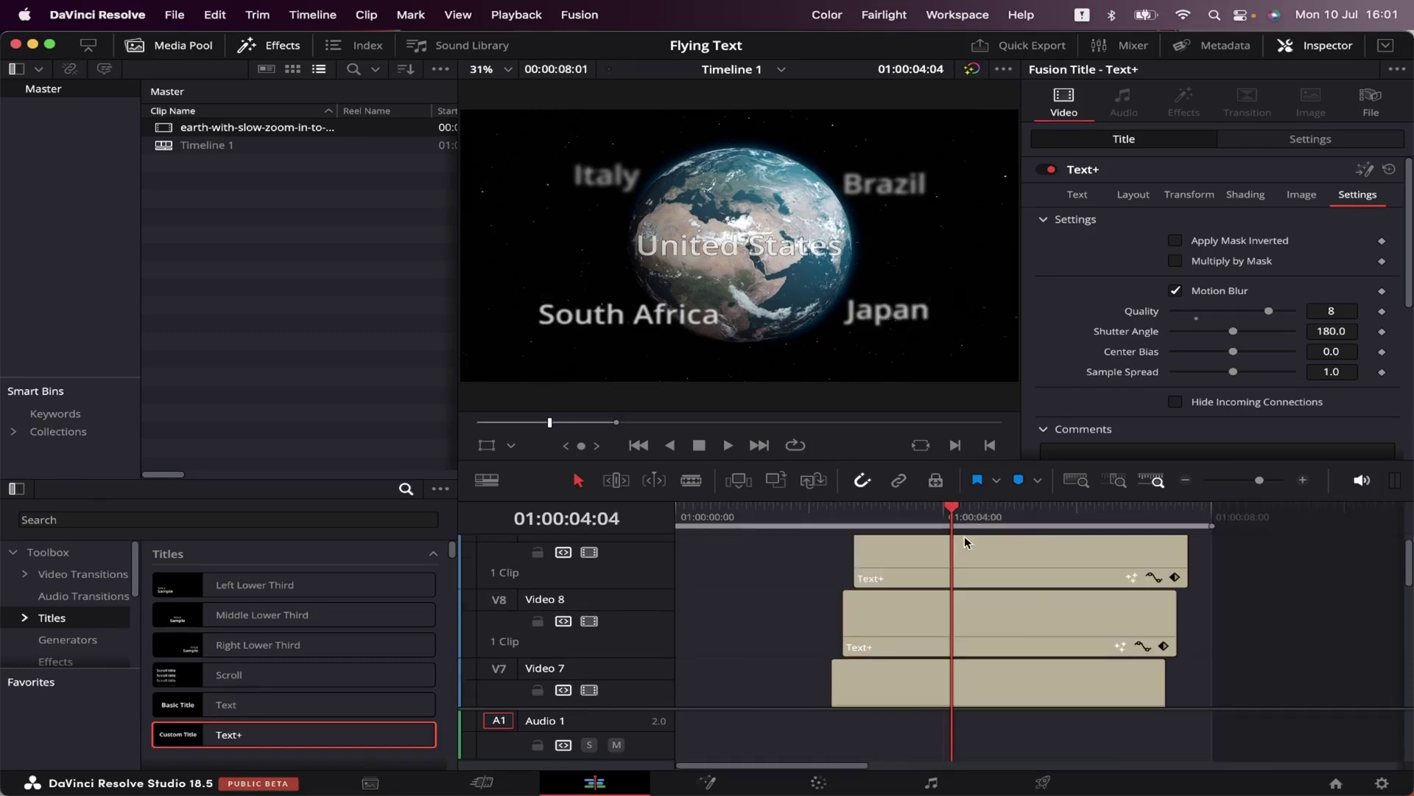
- Scale the Italy title on Video 6 down uniformly to a zoom somewhat below 0.760
scroll(992, 626, "down", 3)
left_click(992, 627)
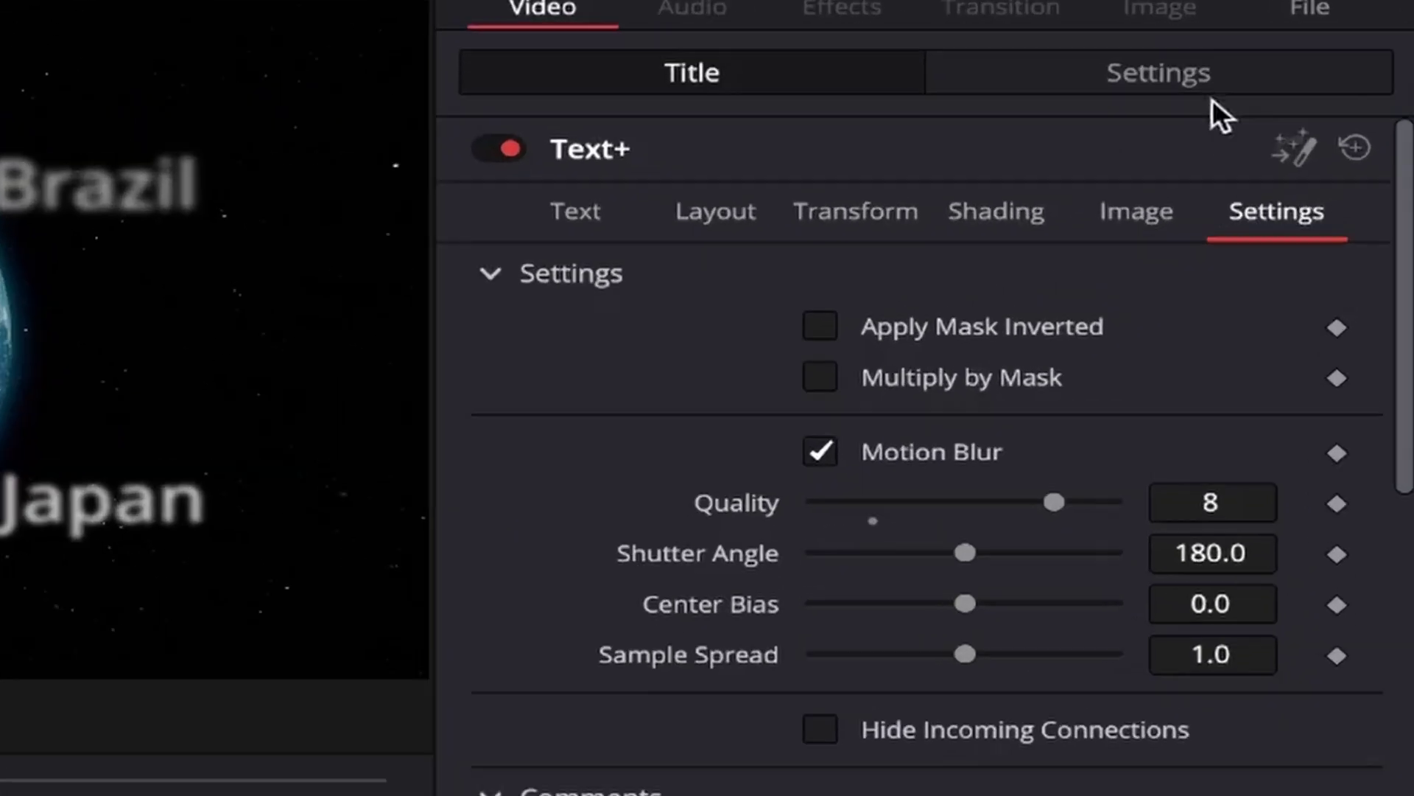
left_click(1319, 141)
scroll(1198, 182, "up", 1)
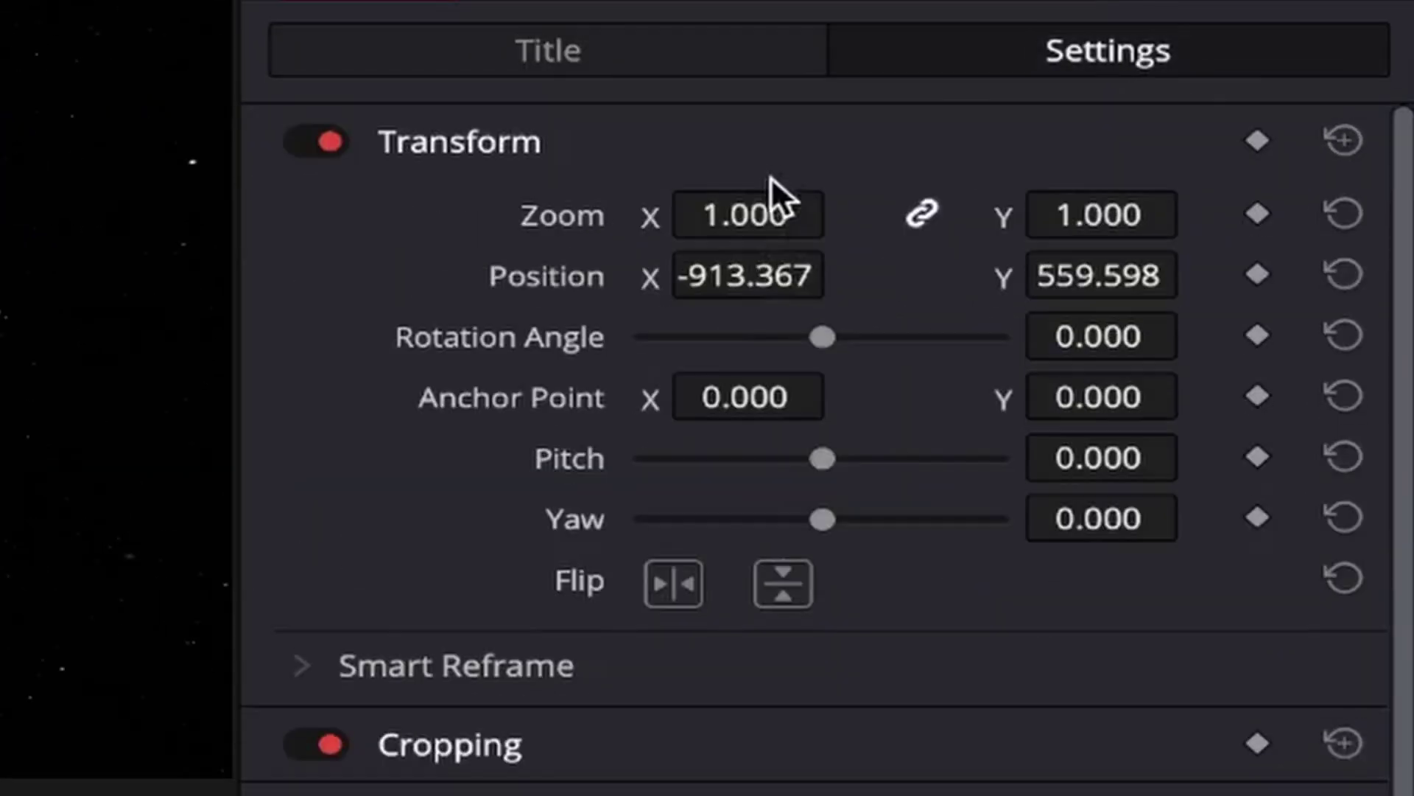
left_click_drag(765, 225, 712, 225)
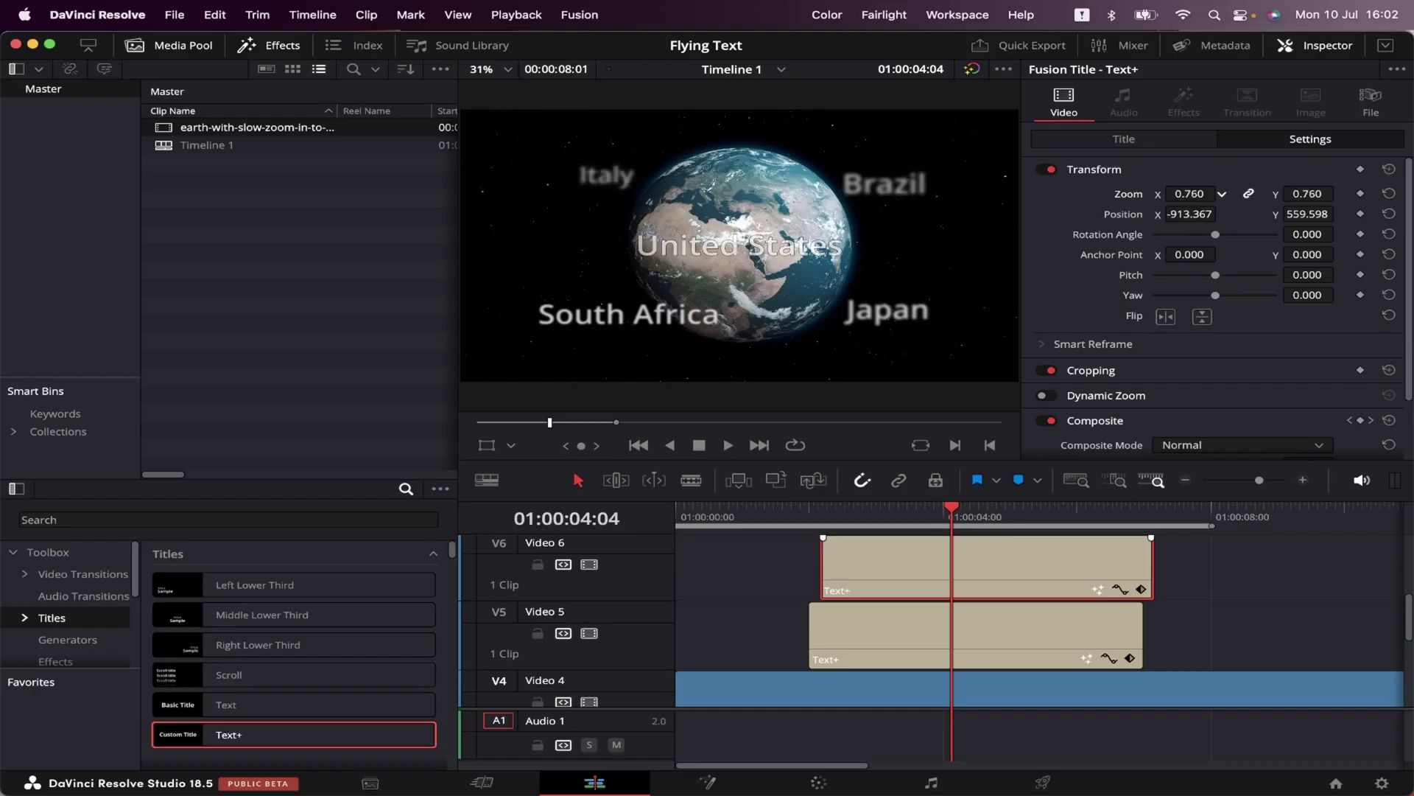
left_click_drag(1190, 194, 1171, 193)
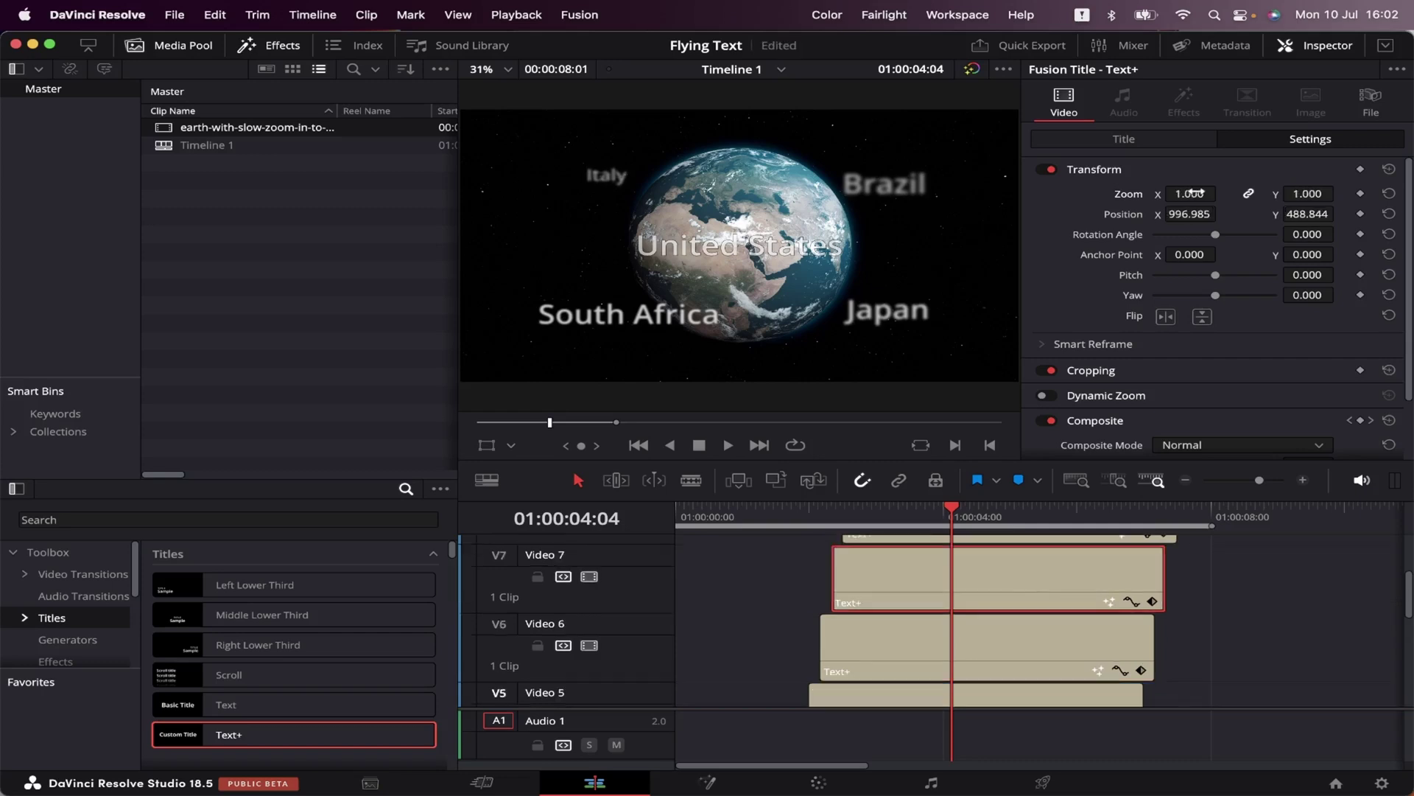
- Scale the Brazil title on Video 7 down slightly and enlarge the South Africa title on Video 8
left_click_drag(1189, 194, 1182, 193)
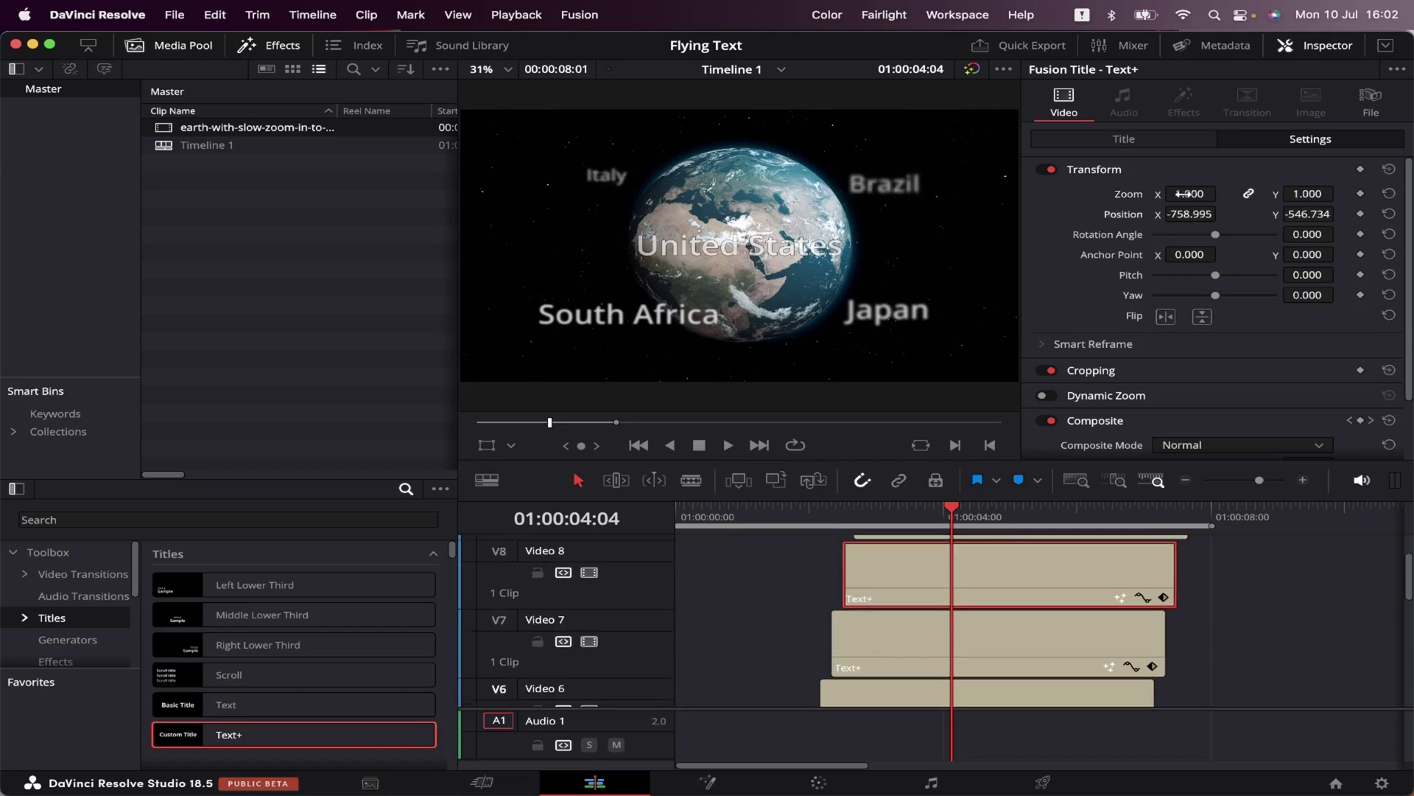
left_click_drag(1189, 194, 1229, 194)
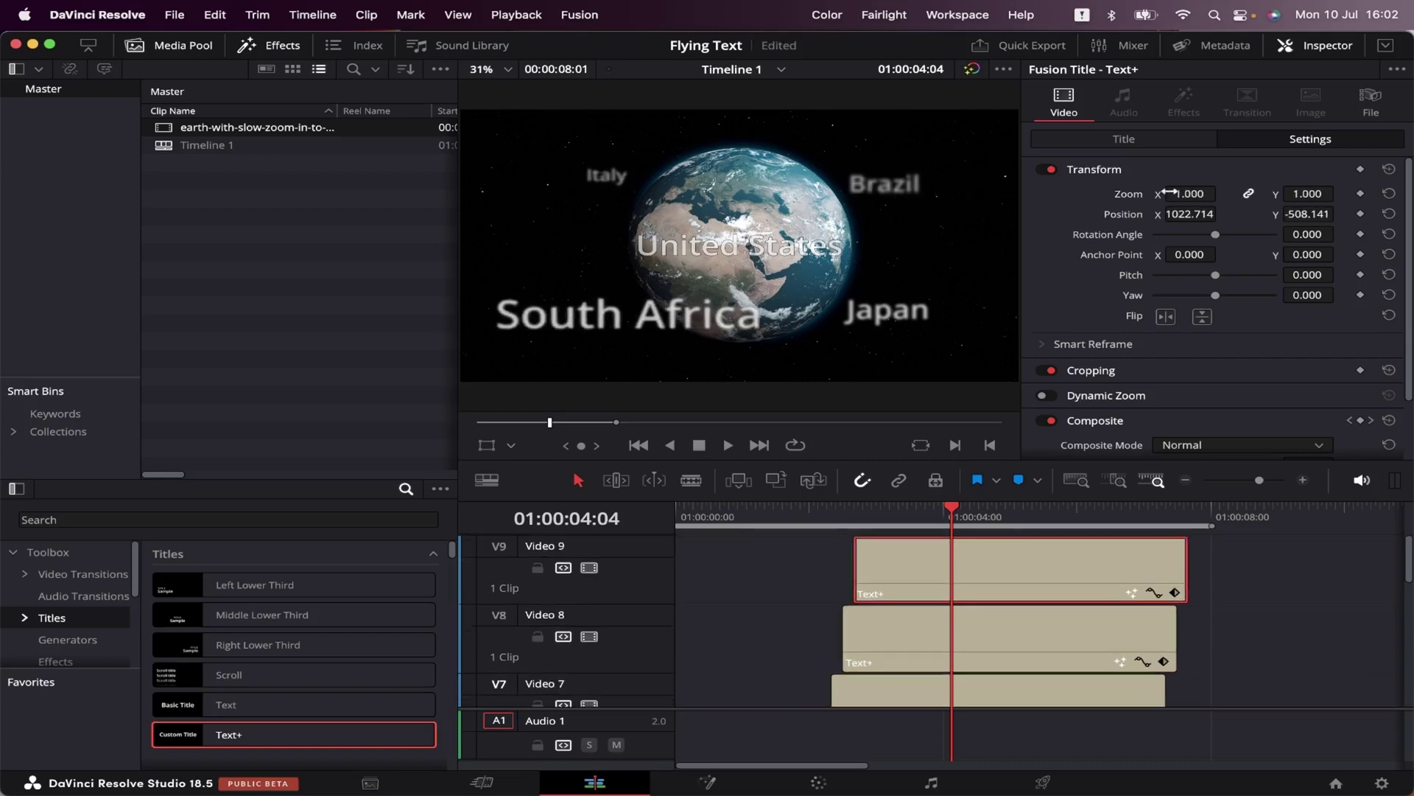
- Set the Japan title's zoom on Video 9 to 0.910 and return the playhead to the timeline start
left_click_drag(1222, 193, 1217, 194)
key("Home")
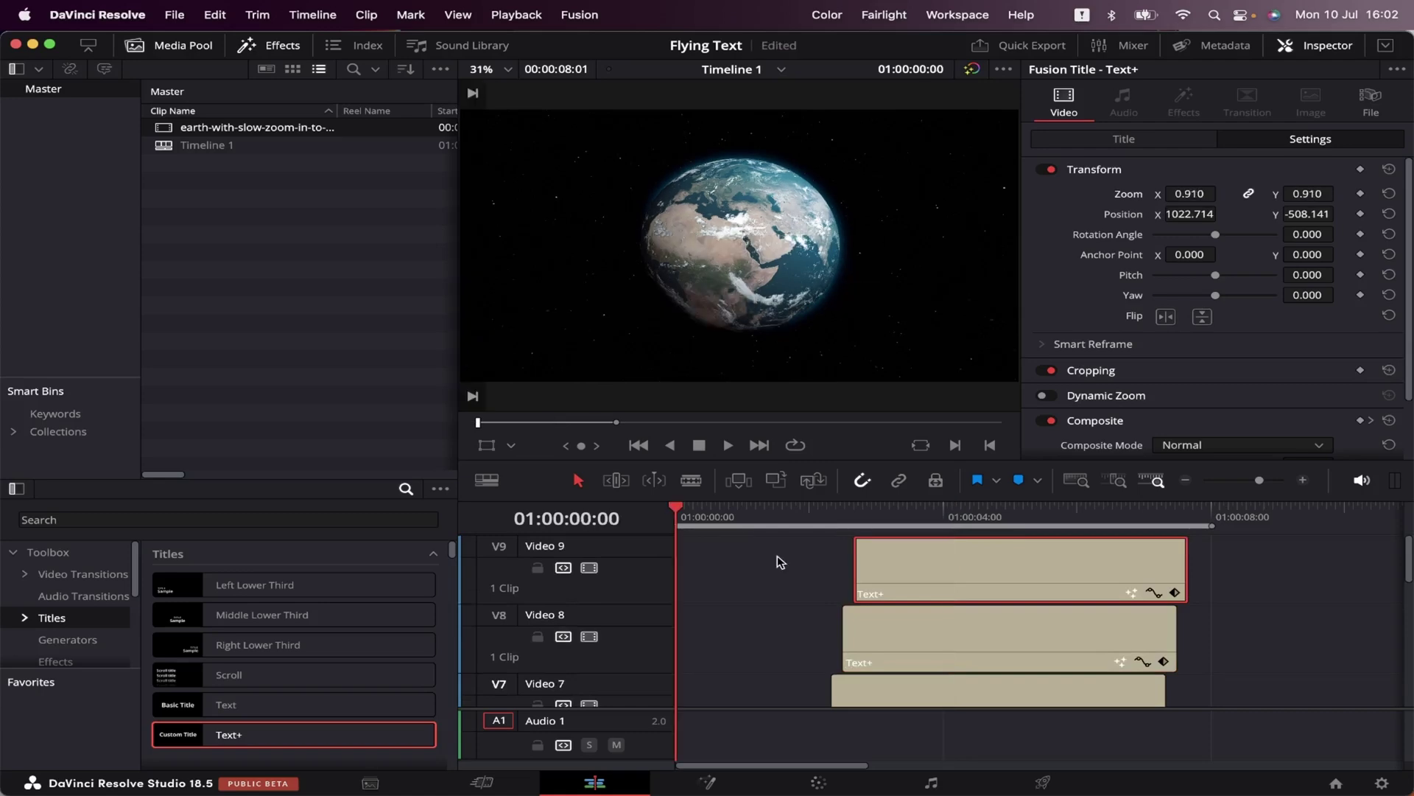